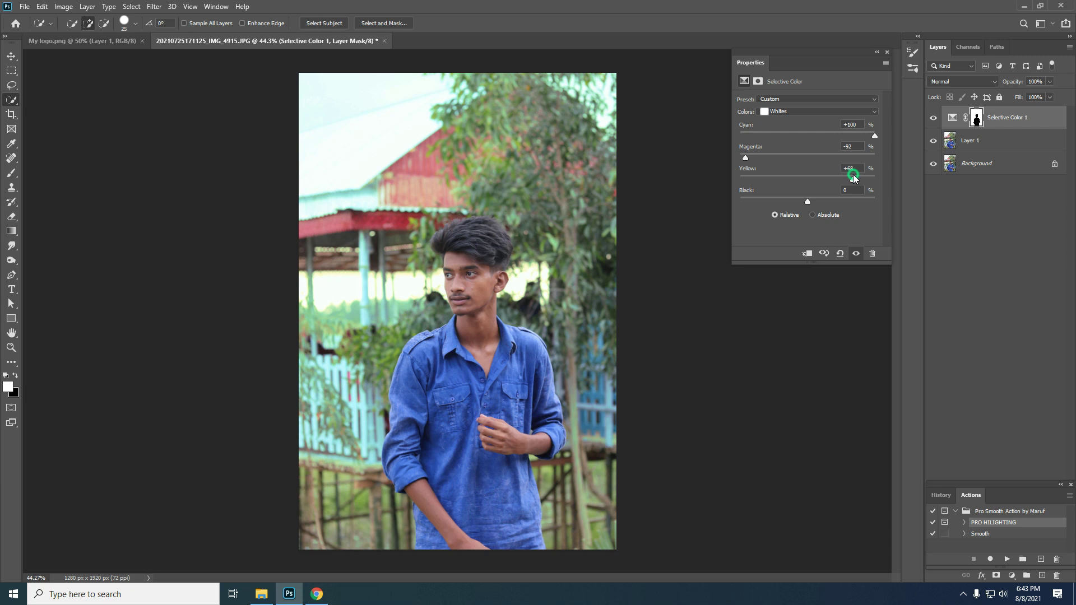
In Selective Color, set the Whites' Black to +39 and the Yellows' Cyan to -100, then adjust the Yellows' Magenta and Black
drag(807, 203, 833, 201)
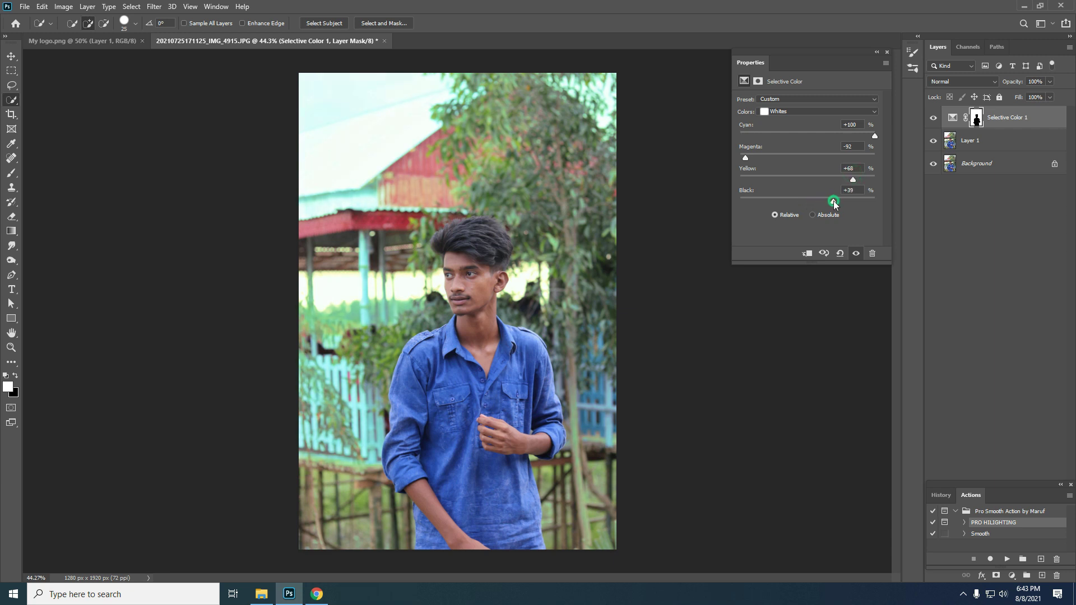
click(802, 110)
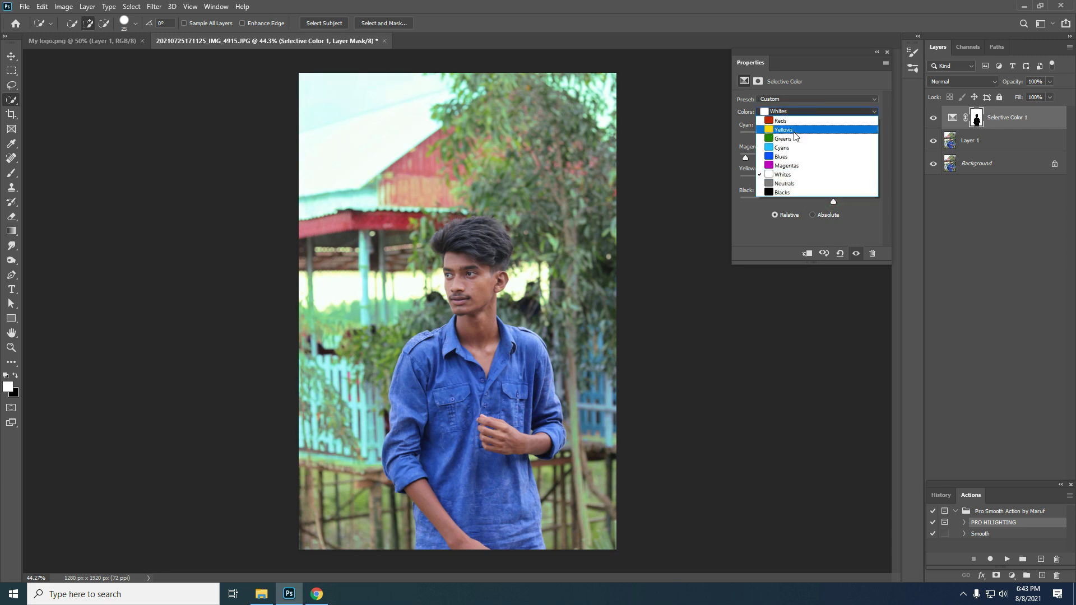
click(795, 130)
drag(805, 135, 724, 158)
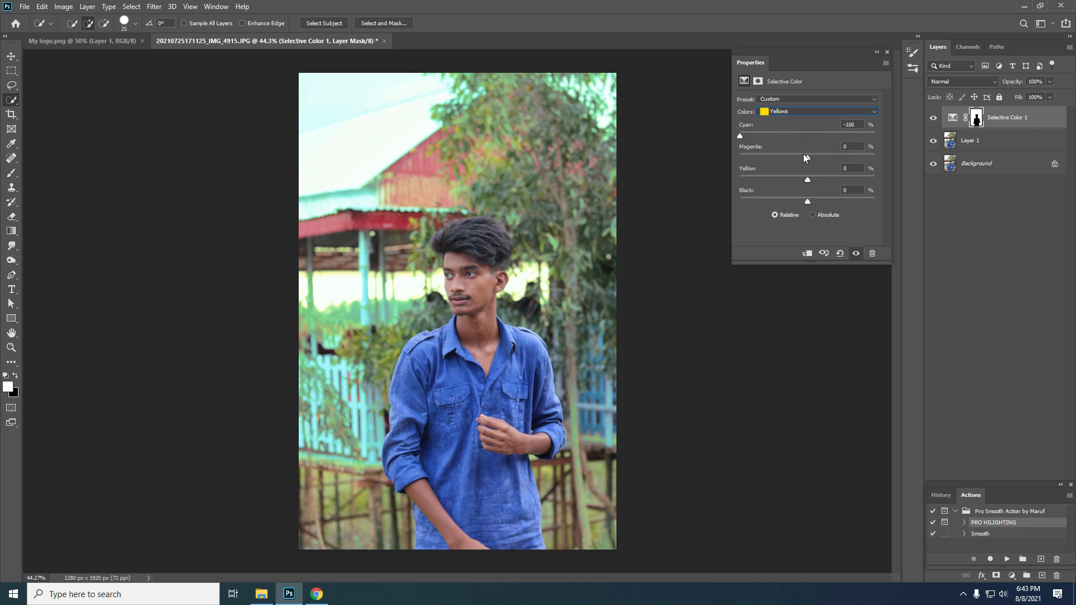
drag(804, 157, 760, 171)
drag(860, 205, 846, 206)
Set the Greens in Selective Color to Cyan +29, Magenta -73, Yellow +77 and Black +66
click(783, 114)
click(808, 135)
click(805, 135)
drag(805, 137, 749, 138)
drag(828, 149, 852, 205)
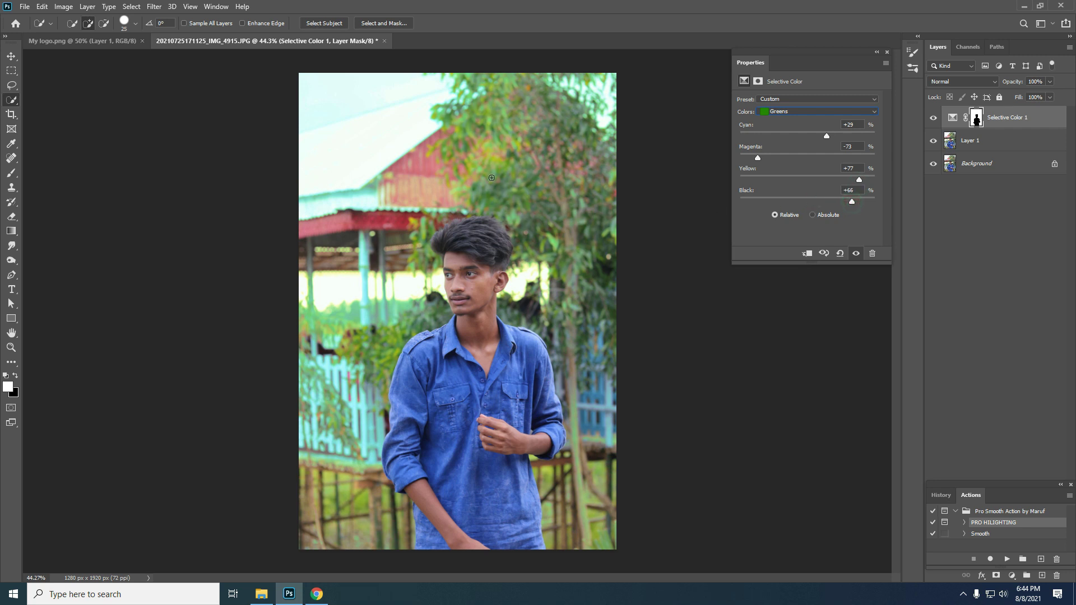
Set the Cyans in Selective Color to Cyan +100 and Magenta -100, and raise their Yellow and Black
click(776, 111)
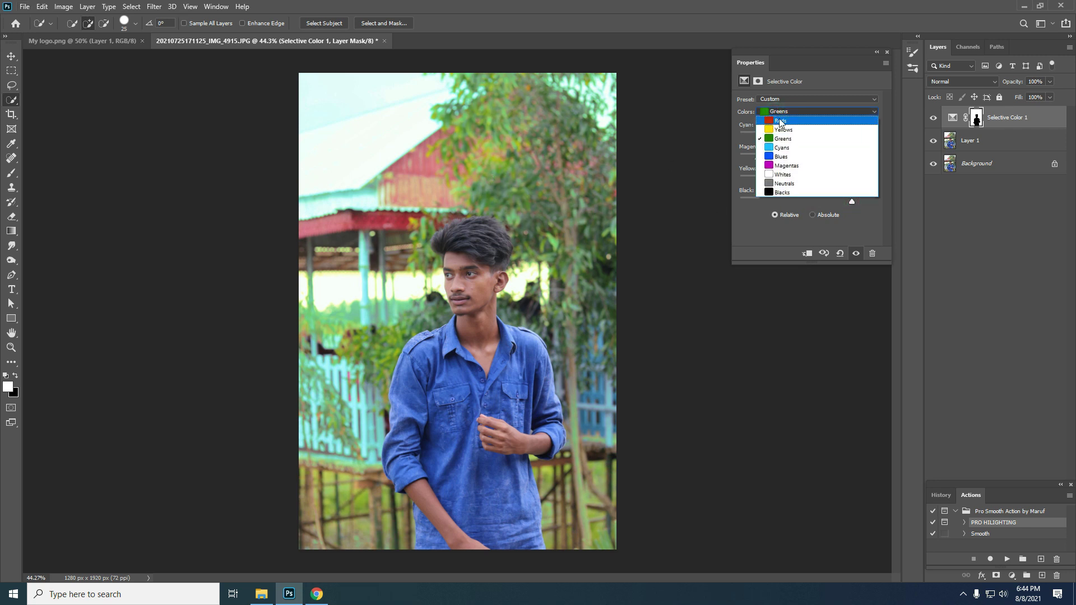
click(794, 148)
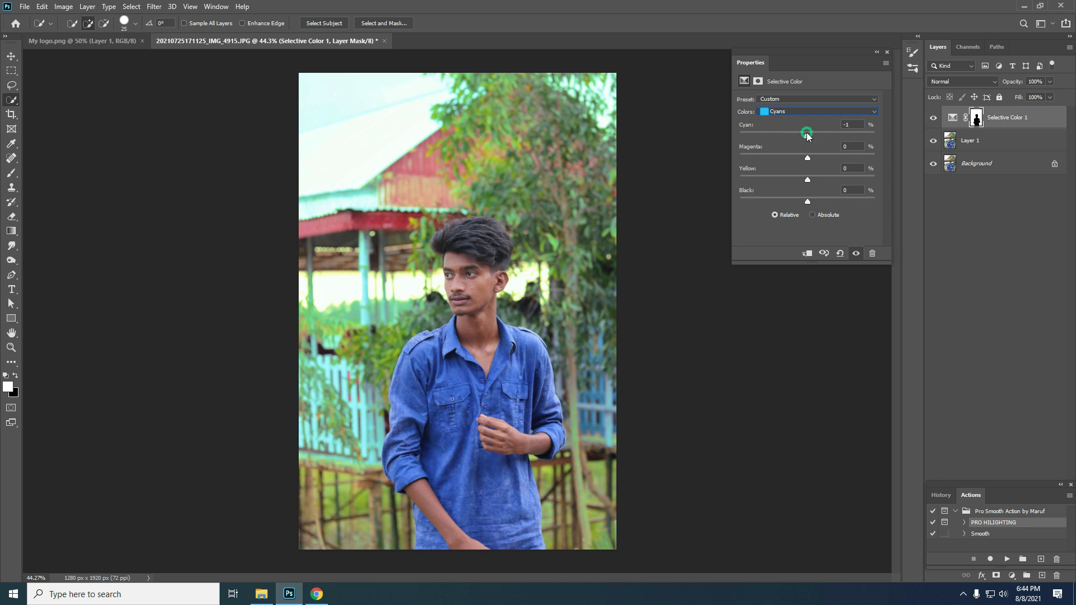
drag(807, 136, 878, 145)
drag(803, 159, 723, 166)
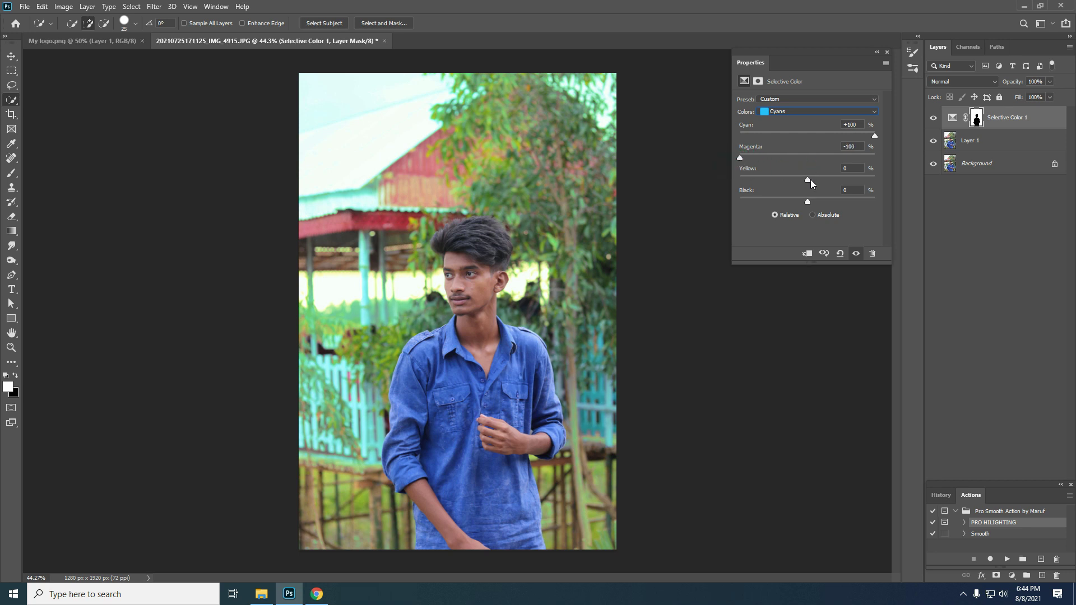
drag(810, 180, 875, 178)
drag(806, 200, 830, 200)
Adjust the Blues in Selective Color, changing their Cyan and Magenta and raising their Black
click(766, 112)
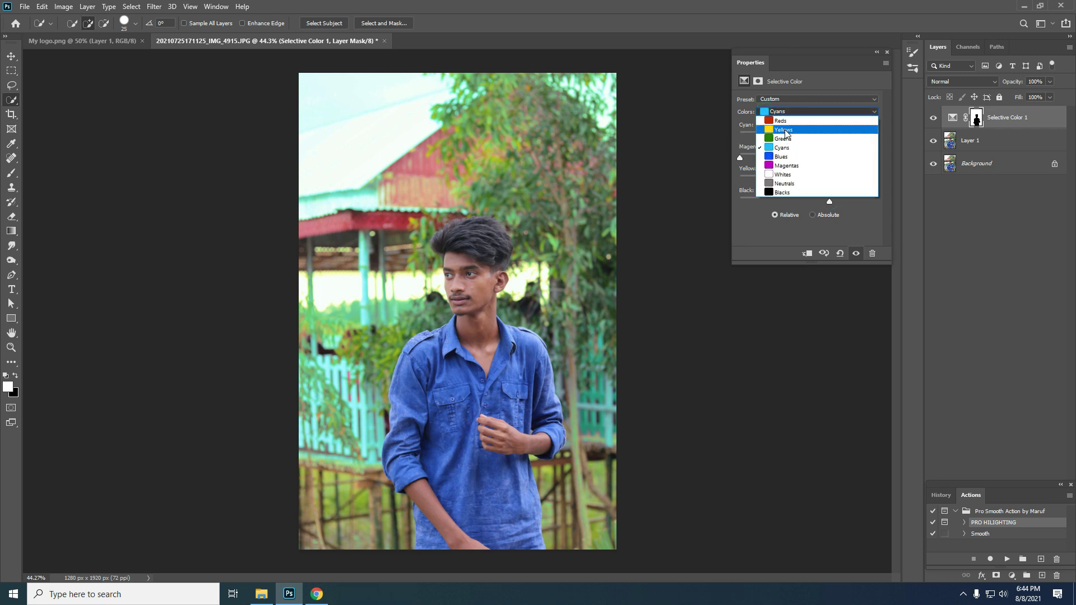
click(793, 157)
drag(812, 135, 830, 153)
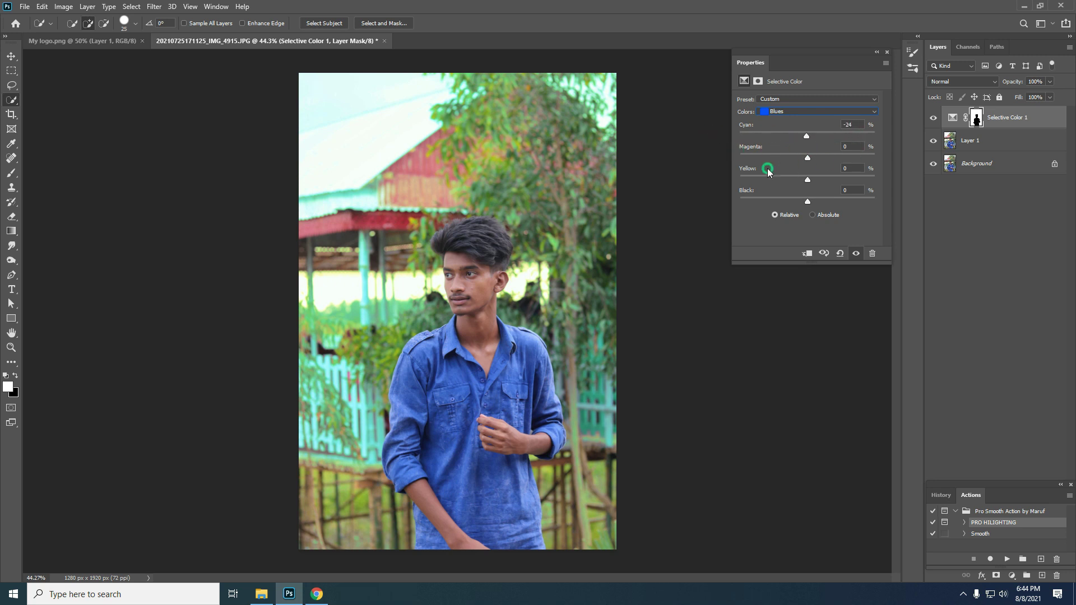
drag(768, 168, 803, 158)
drag(810, 205, 840, 203)
Close the adjustment properties and merge all visible layers into the Background
click(888, 52)
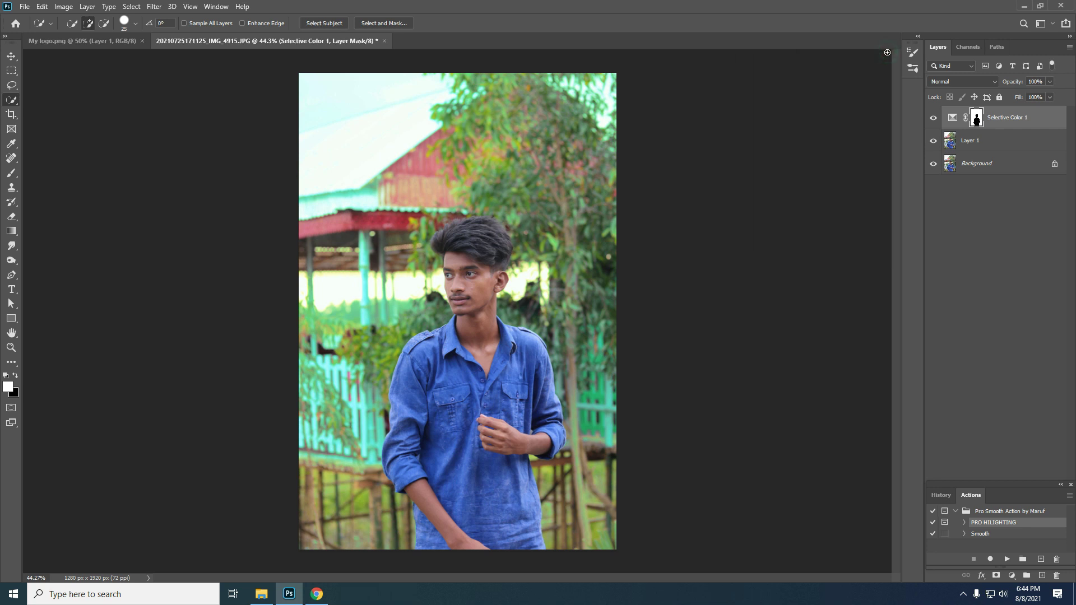
right_click(1003, 122)
click(896, 450)
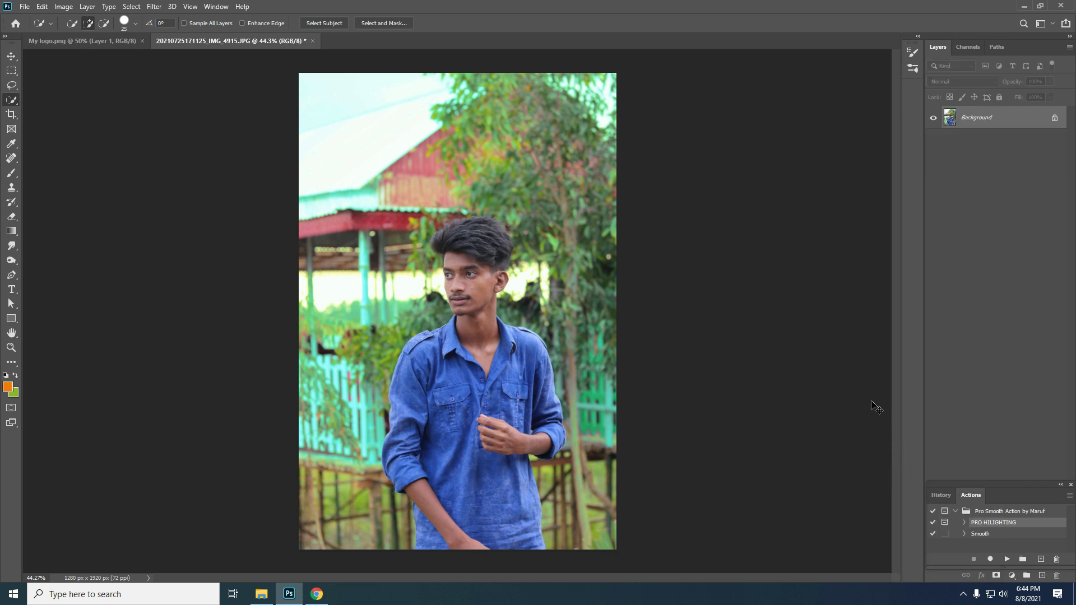
Open the Liquify filter and push the hair outward at the front and top with a size 175 brush
click(153, 6)
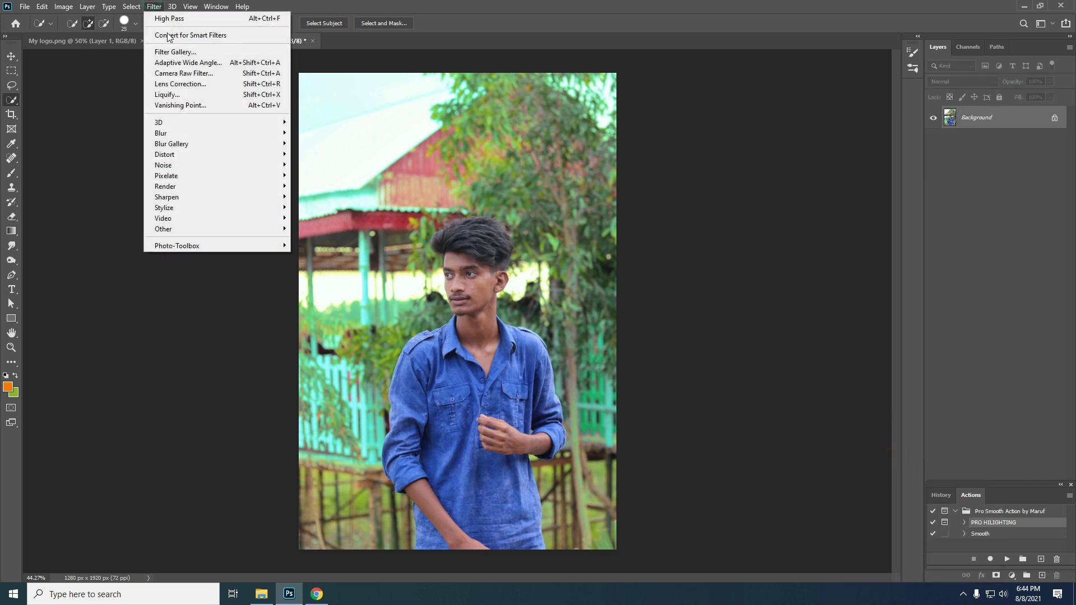
click(200, 97)
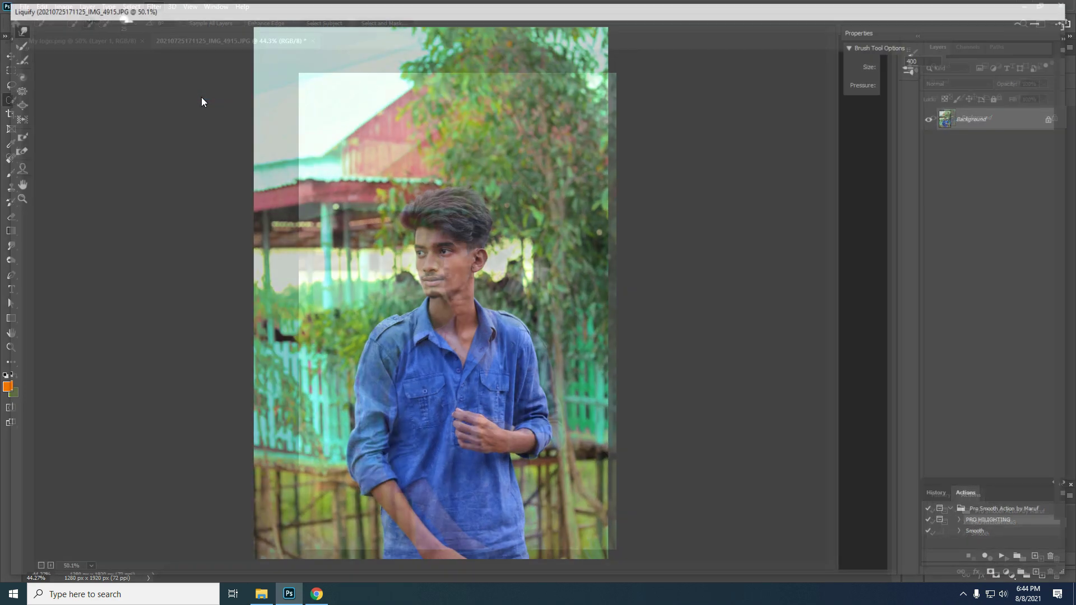
scroll(325, 161, up, 5)
scroll(481, 177, up, 8)
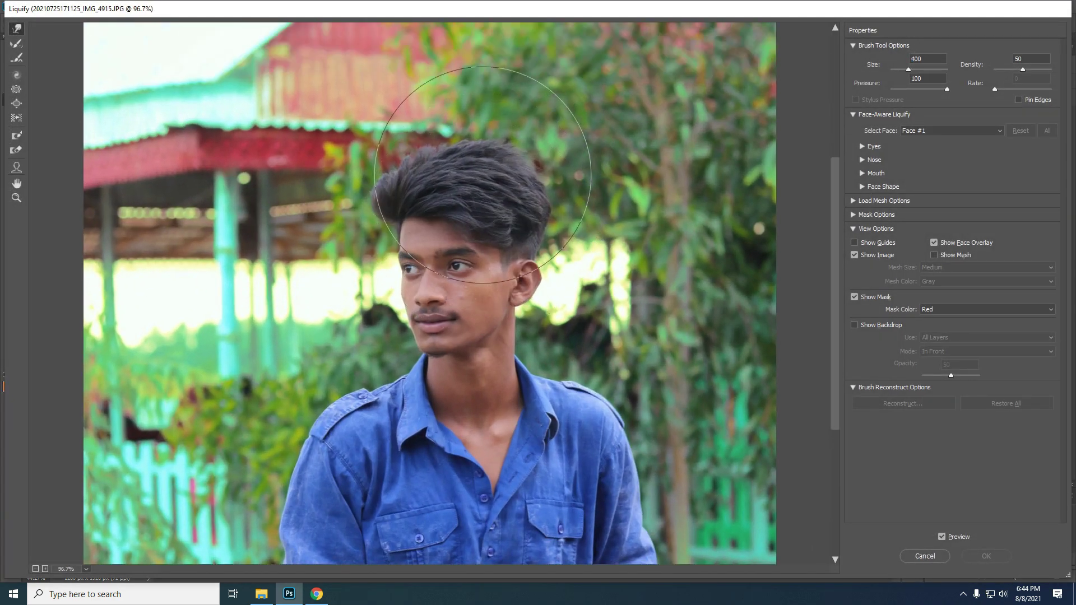
key(bracketleft)
key(bracketleft)
key(bracketleft)
key(bracketleft)
key(bracketleft)
drag(379, 263, 368, 256)
drag(442, 238, 448, 227)
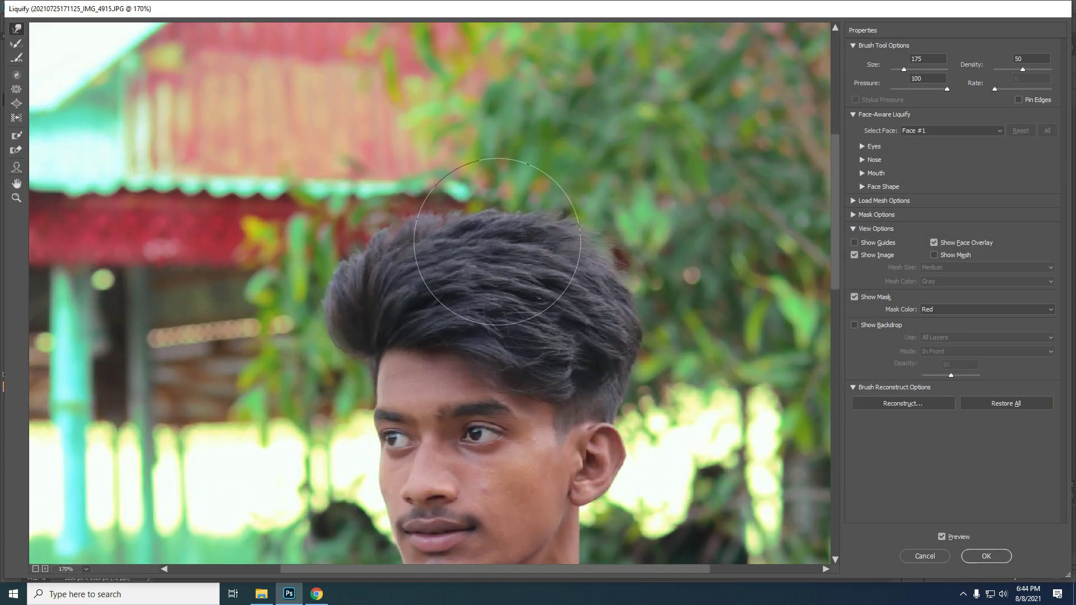
Push the hair outward at the back of the head with a smaller brush and apply Liquify
key(bracketleft)
key(bracketleft)
key(bracketleft)
key(bracketleft)
key(bracketleft)
drag(634, 312, 644, 319)
key(bracketright)
key(bracketright)
key(bracketright)
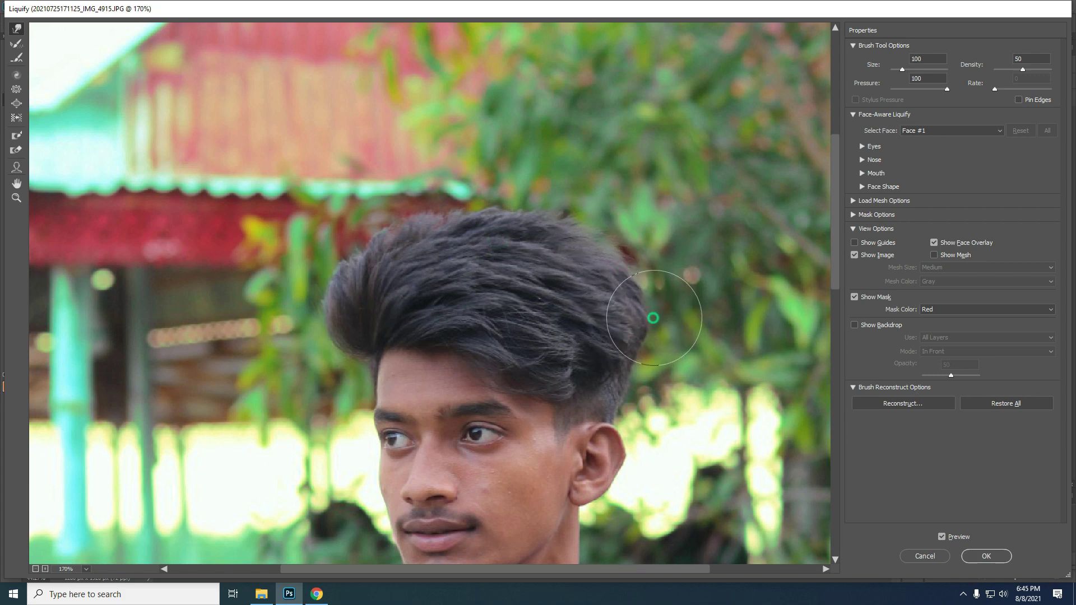
scroll(479, 211, down, 5)
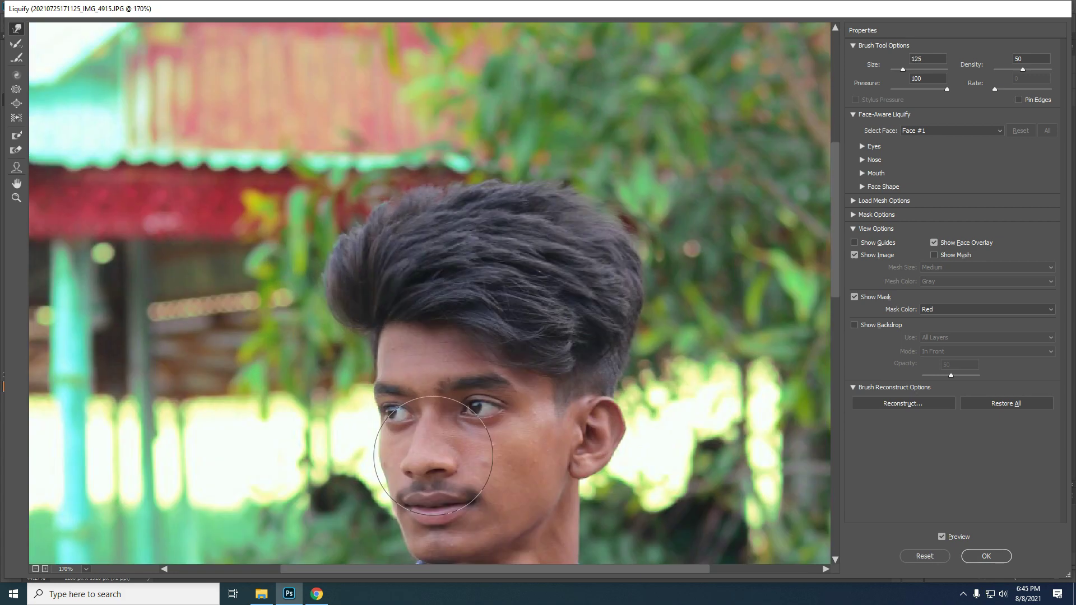
click(985, 556)
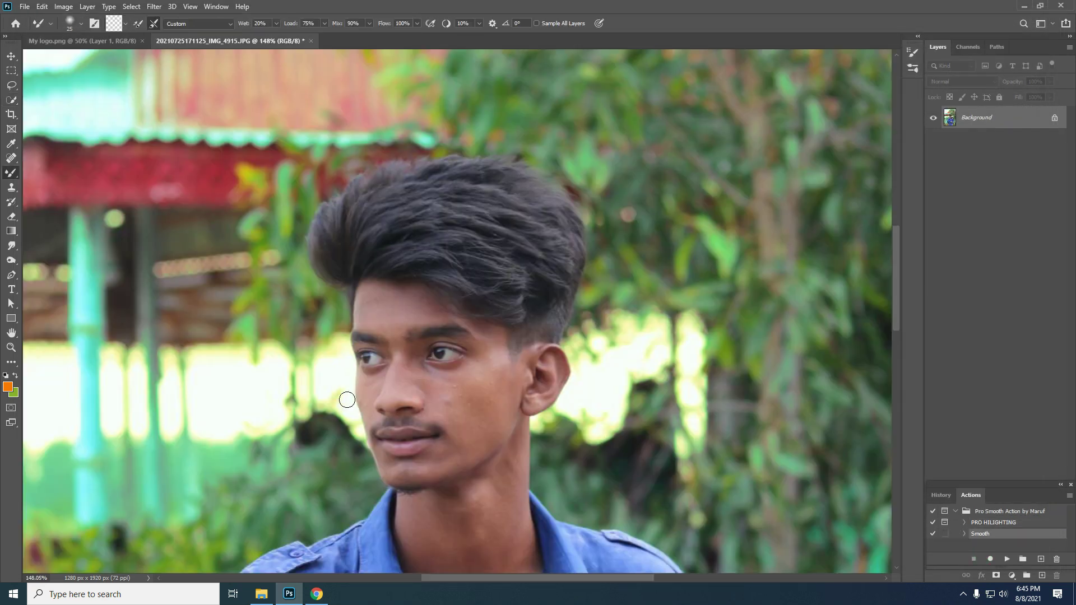
Duplicate the Background layer and open the Camera Raw Filter on the copy
scroll(348, 401, down, 5)
scroll(334, 370, up, 2)
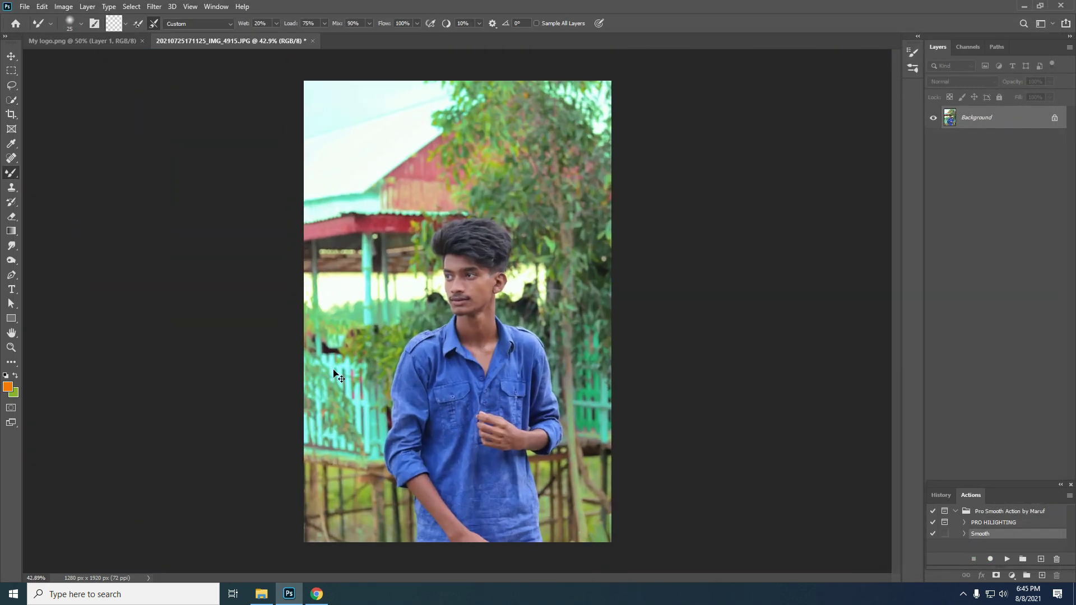
key(ctrl+j)
click(154, 7)
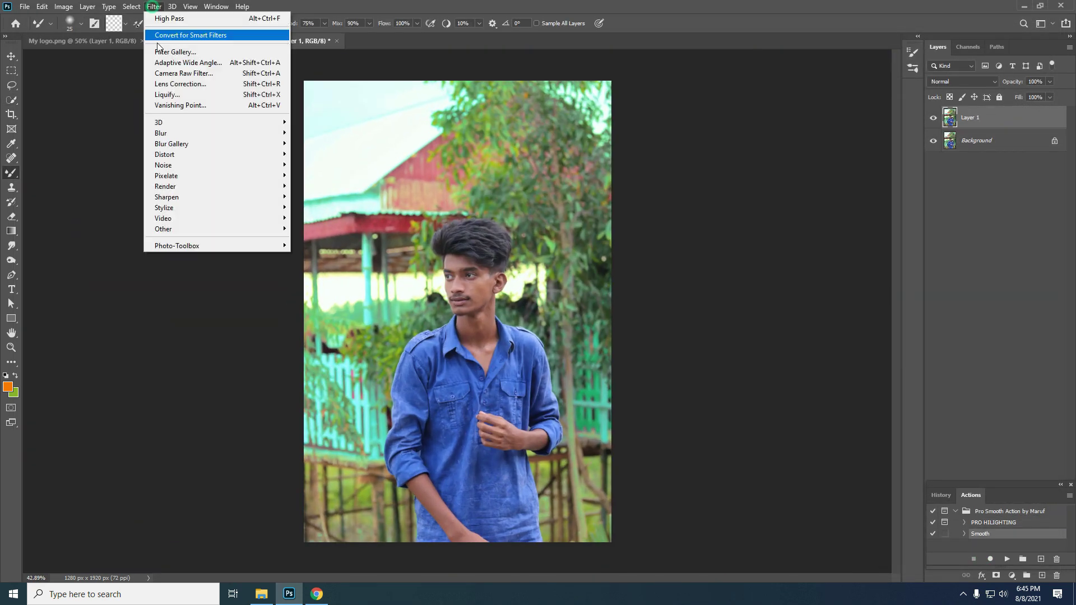
click(184, 73)
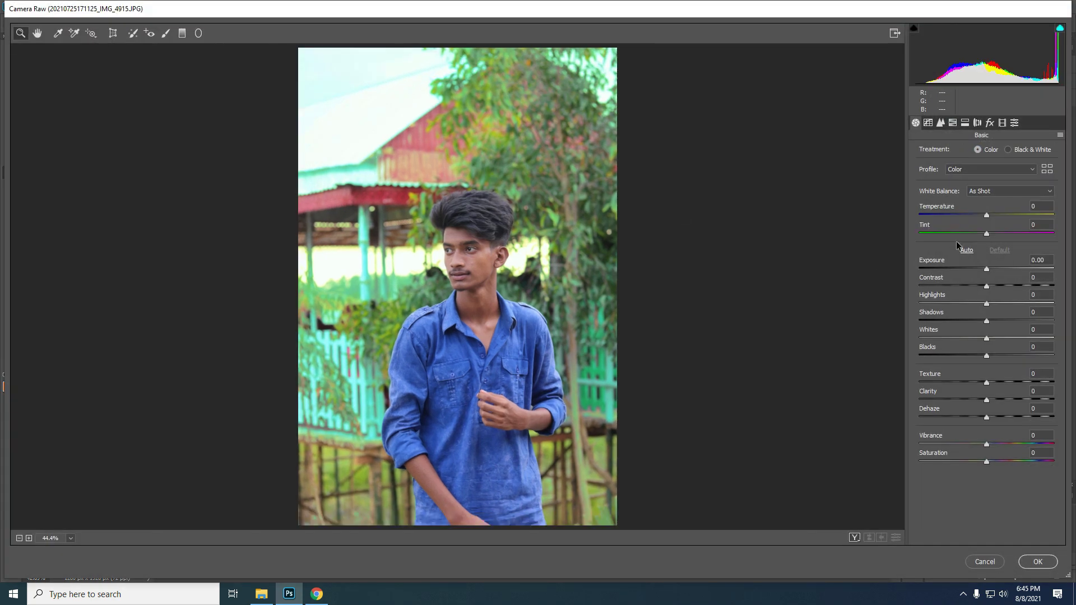
Set Highlights to -60 and Clarity to +25 in the Basic adjustments
click(502, 190)
click(506, 253)
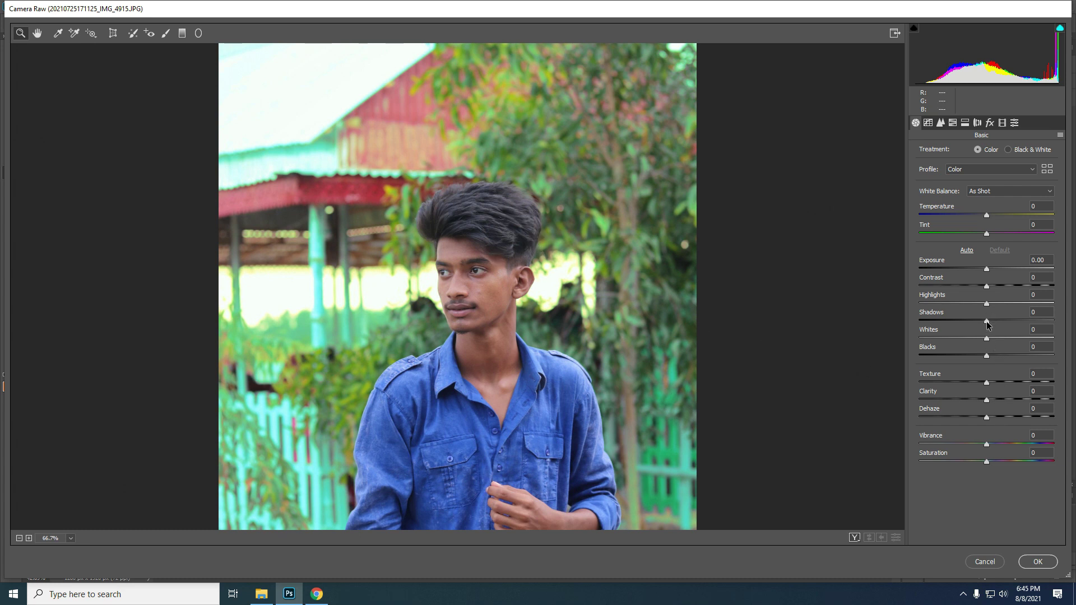
drag(987, 309, 948, 308)
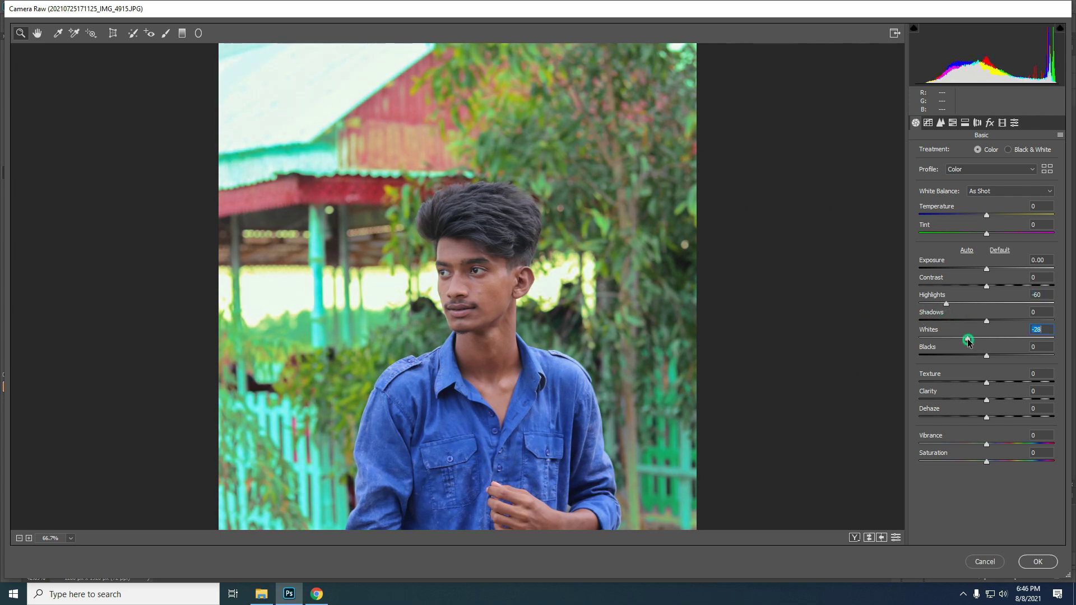
click(1005, 399)
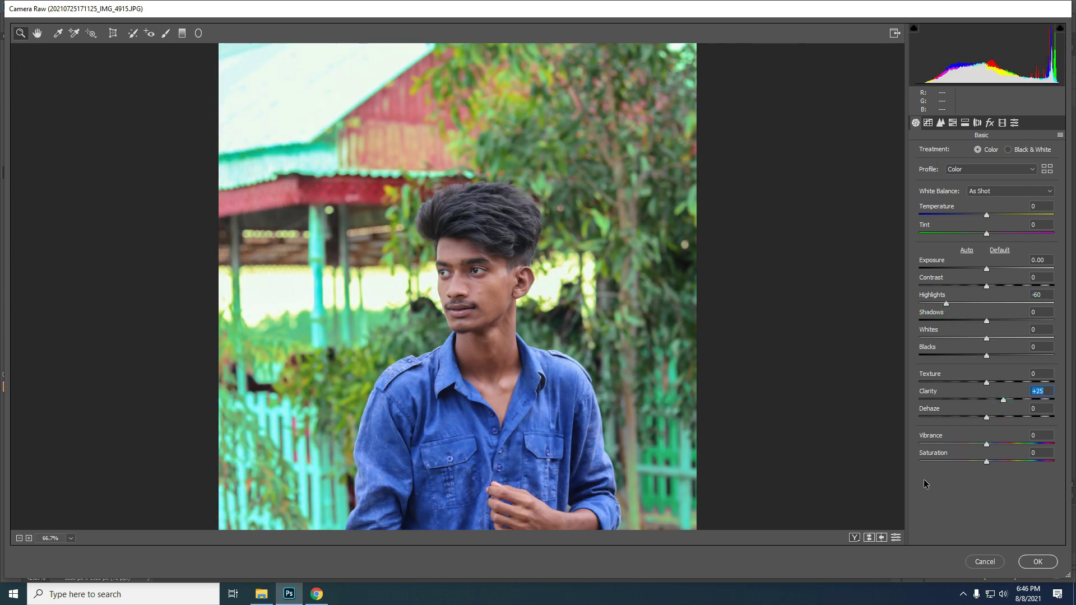
In the HSL saturation adjustments, set Greens to +80, Aquas to +53 and Blues to +48, leaving Purples at 0
click(928, 122)
click(952, 122)
drag(986, 248, 1022, 268)
drag(986, 304, 1046, 305)
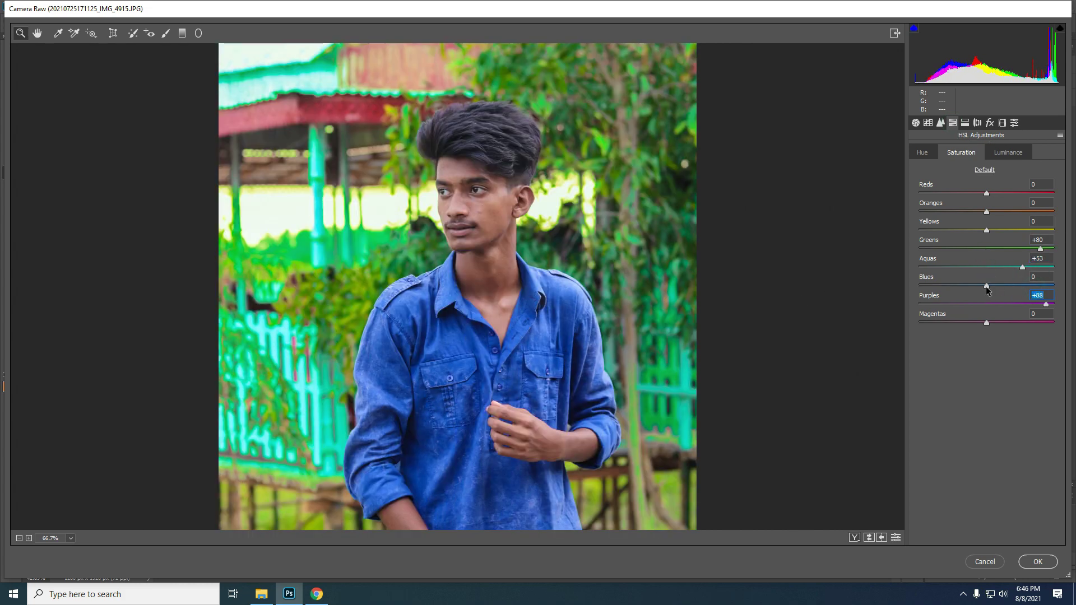
key(ctrl+z)
drag(986, 286, 1018, 286)
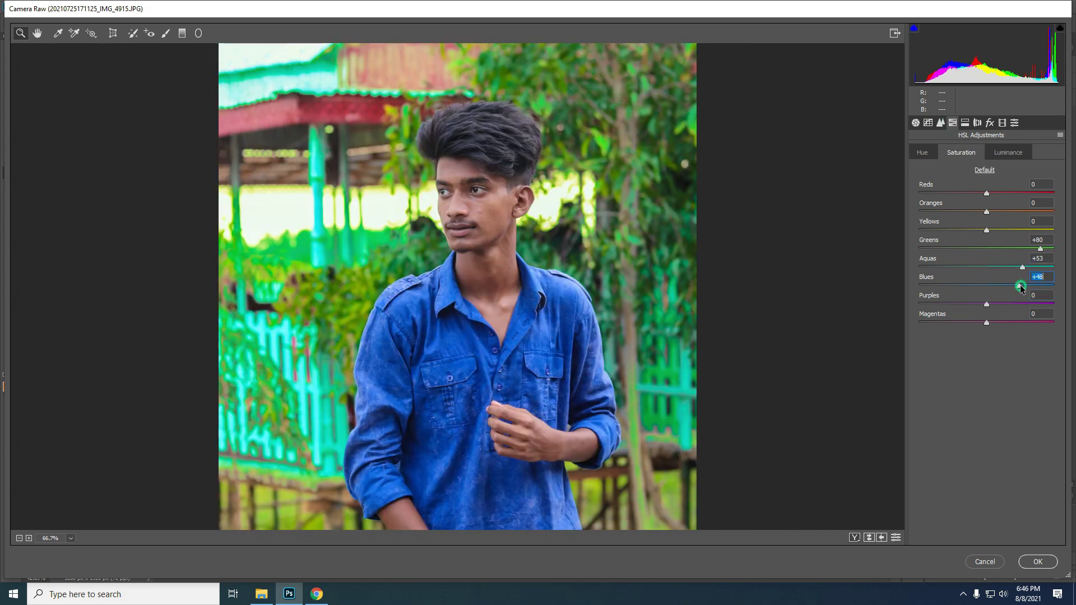
In Calibration, set Blue Primary Saturation to +12, Green Primary Saturation to +13 and Green Primary Hue to +9, and apply the filter
key(ctrl+0)
click(997, 152)
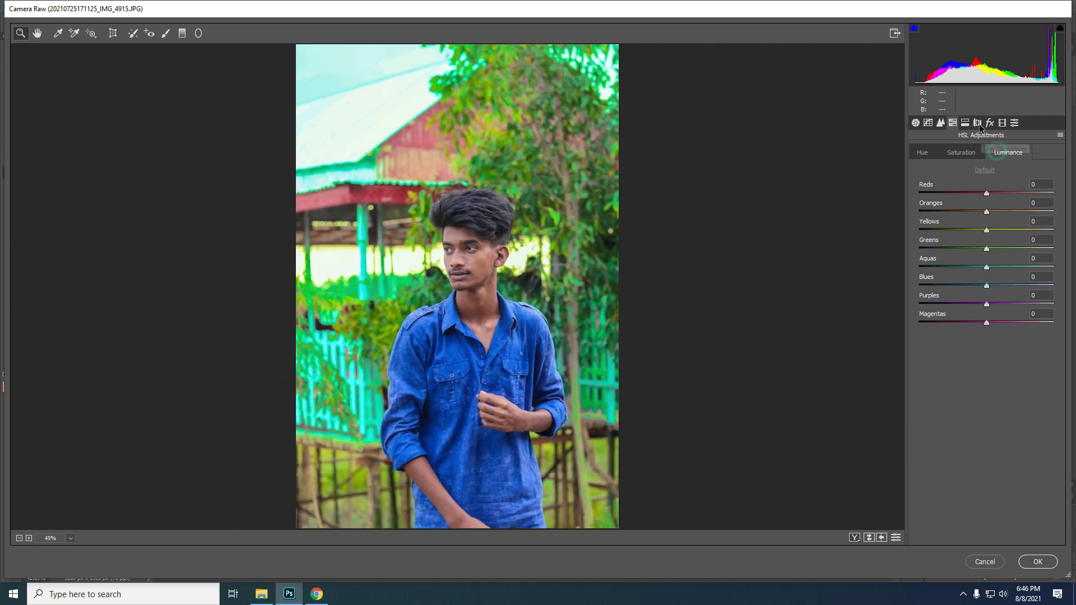
click(1002, 123)
key(ctrl+plus)
key(ctrl+plus)
drag(987, 351, 997, 352)
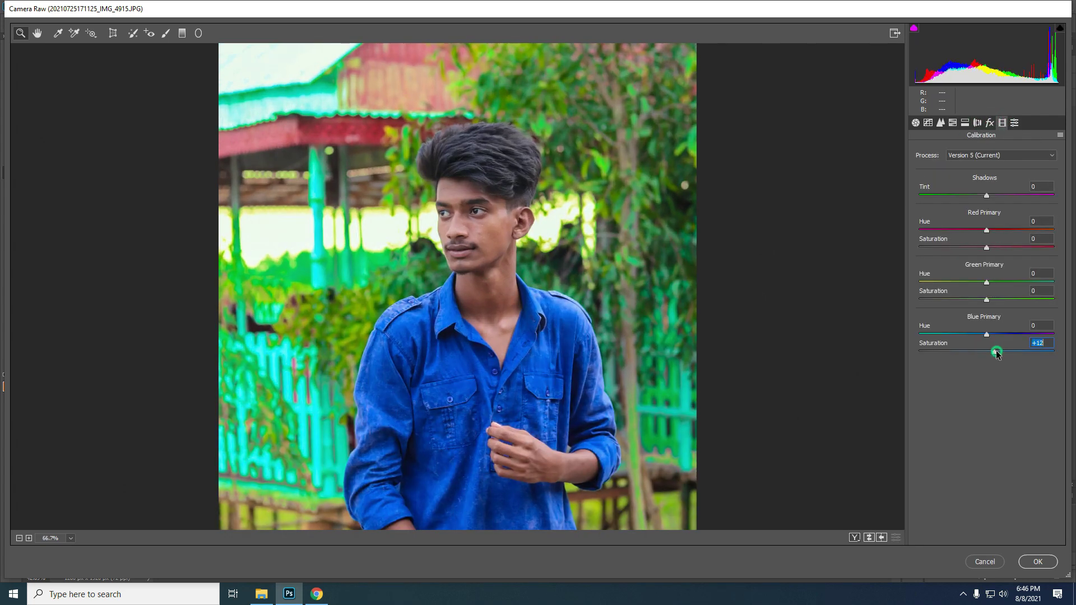
mouse_move(986, 300)
mouse_down()
mouse_move(1001, 307)
mouse_move(943, 281)
mouse_move(990, 284)
mouse_up()
key(ctrl+minus)
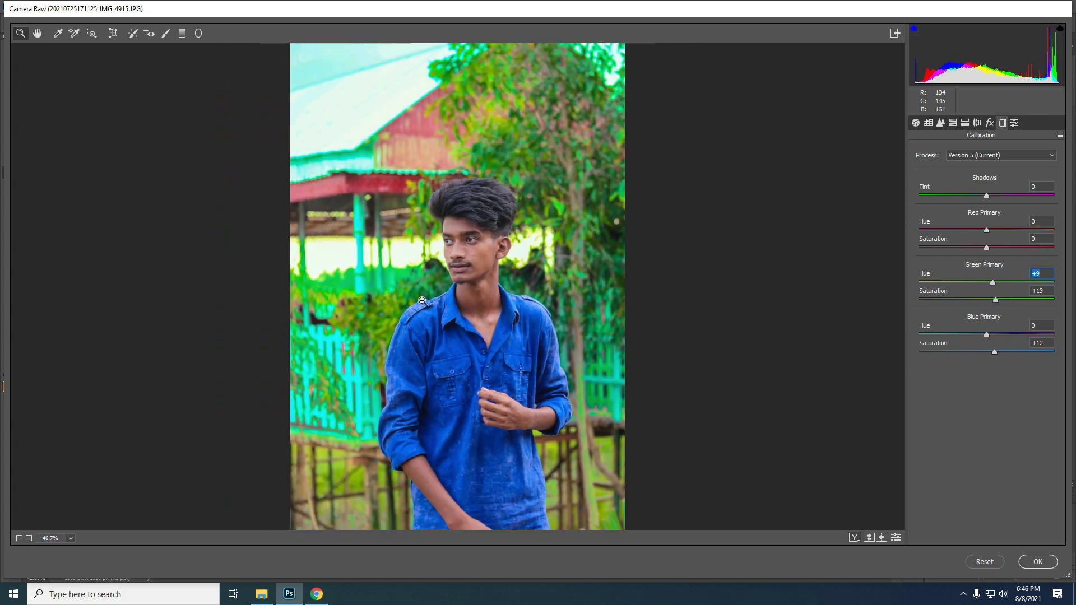
click(1031, 565)
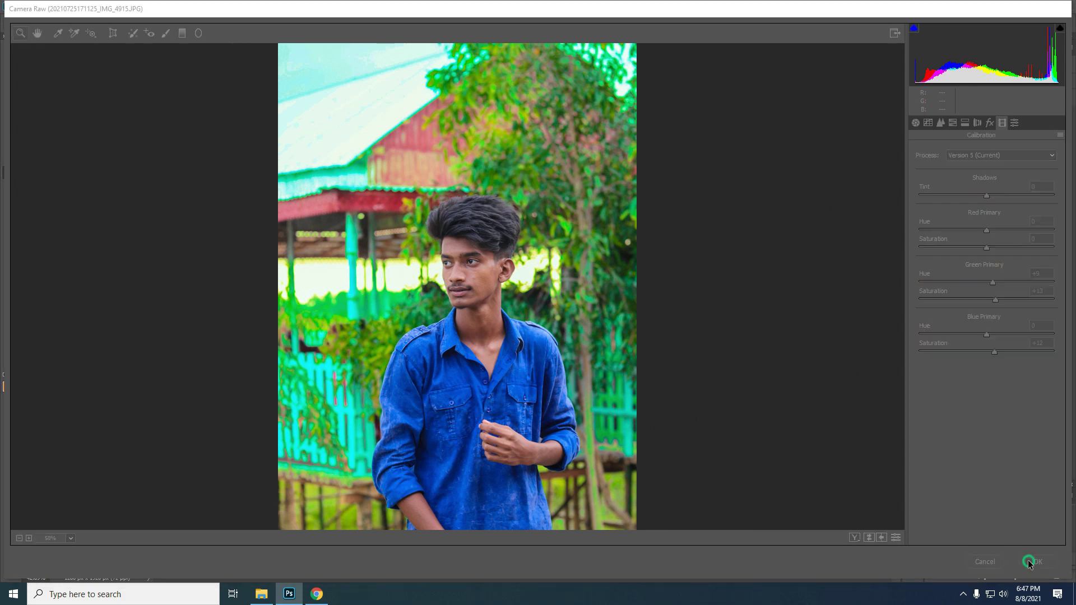
Hide and reshow Layer 1 to compare the photo before and after the Camera Raw adjustments
scroll(685, 425, up, 2)
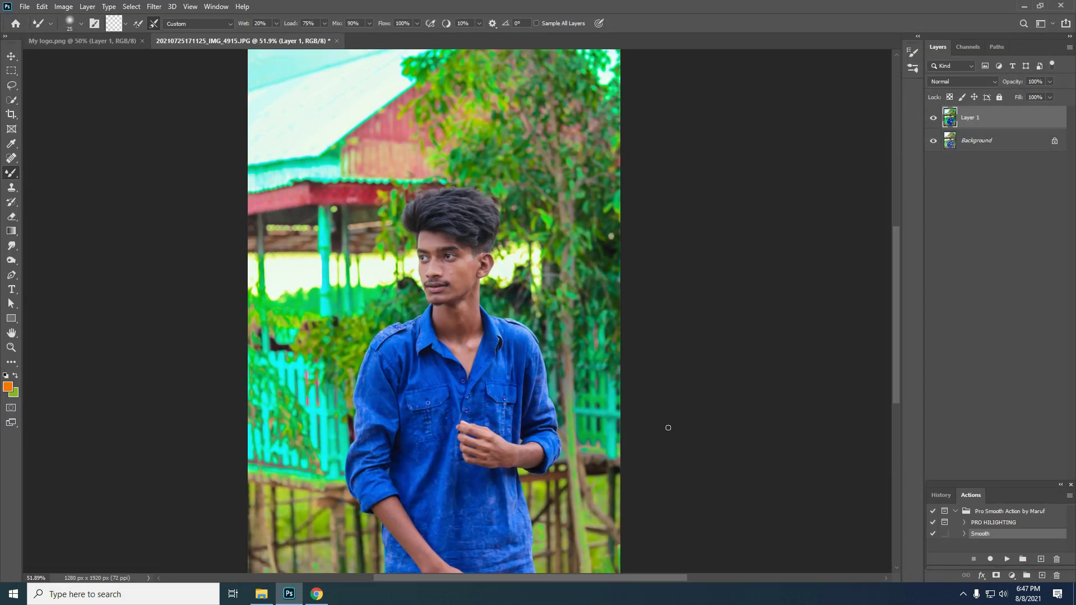
scroll(669, 424, down, 1)
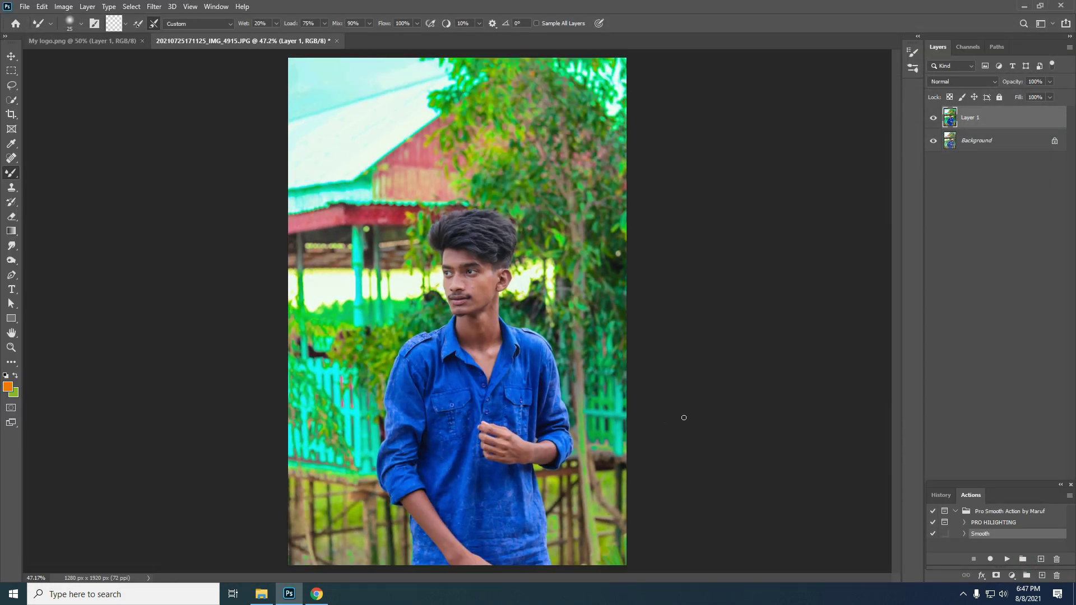
click(932, 119)
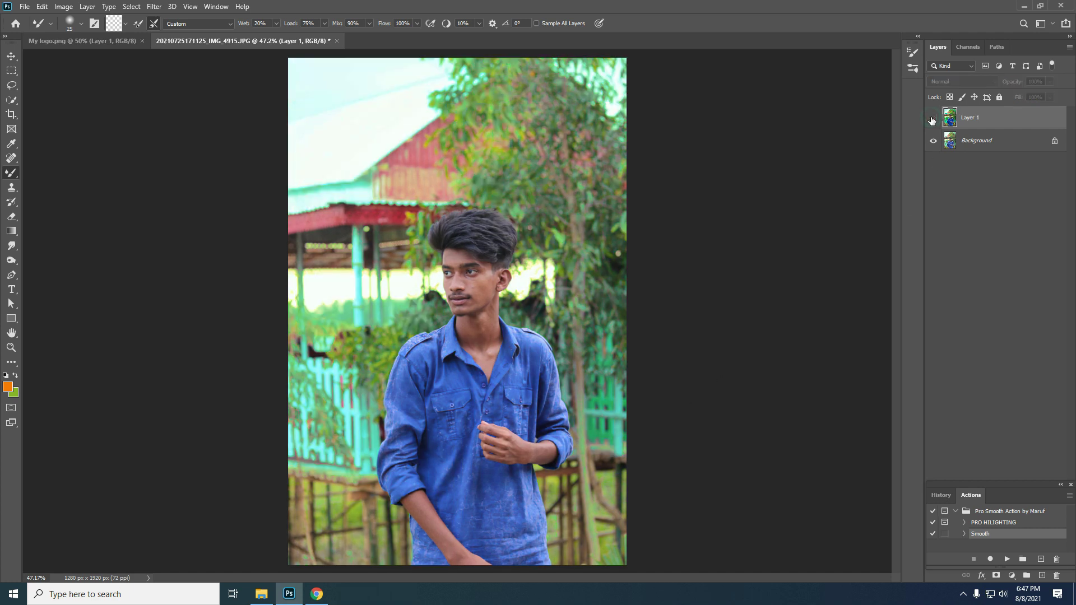
click(932, 119)
scroll(614, 233, up, 1)
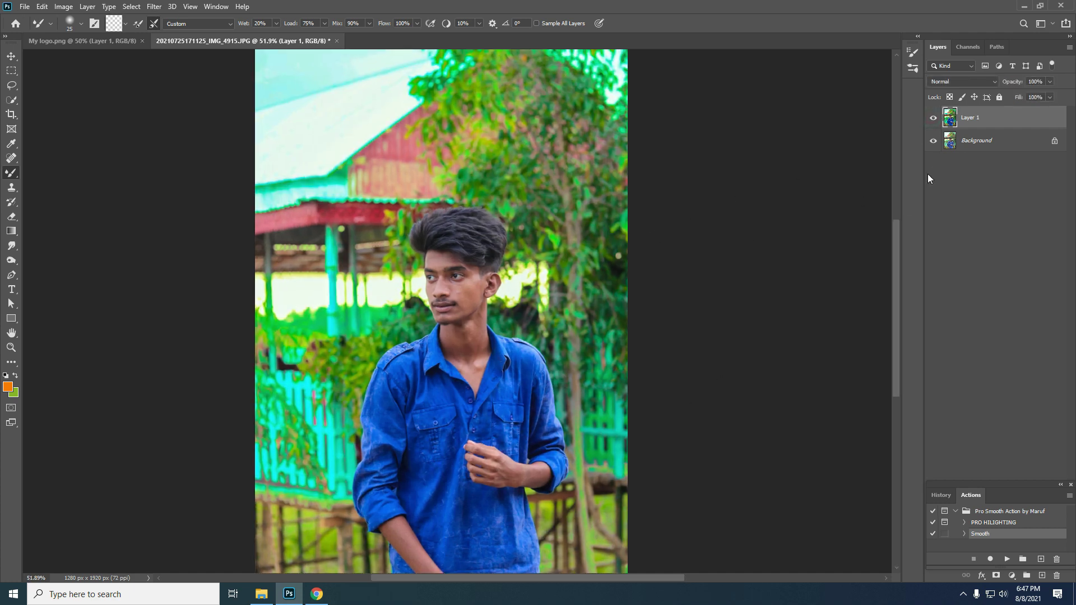
Merge all visible layers into one and run the Smooth action from the Pro Smooth Action set
right_click(1015, 125)
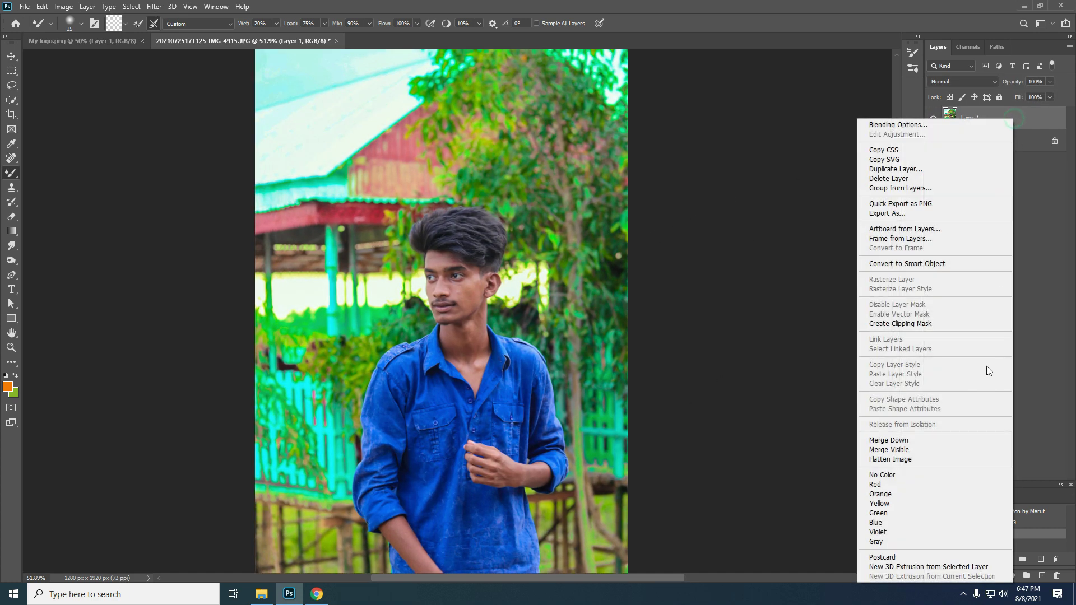
click(885, 447)
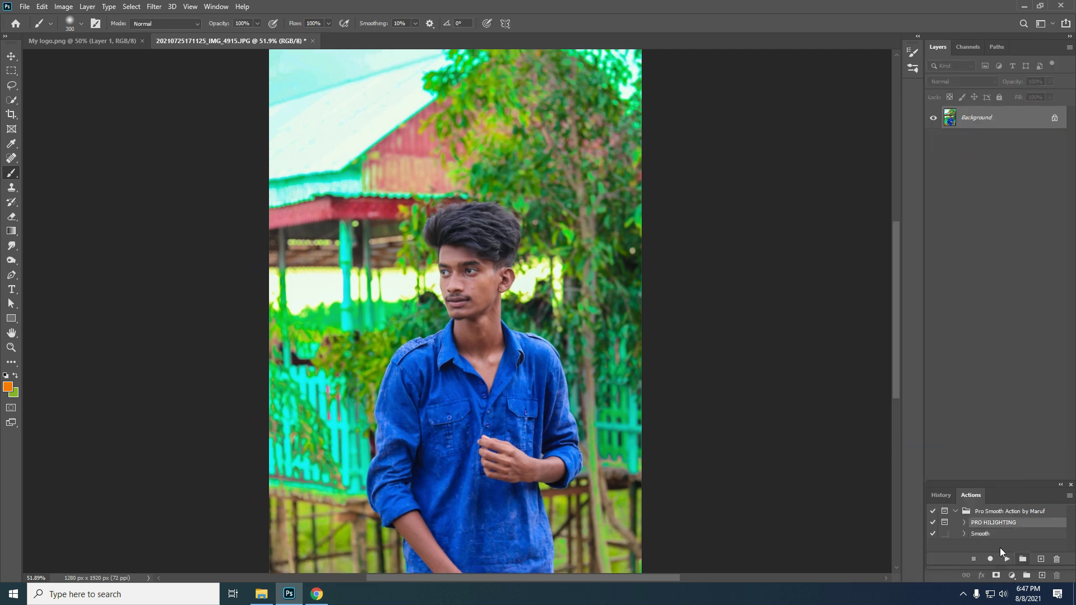
click(974, 533)
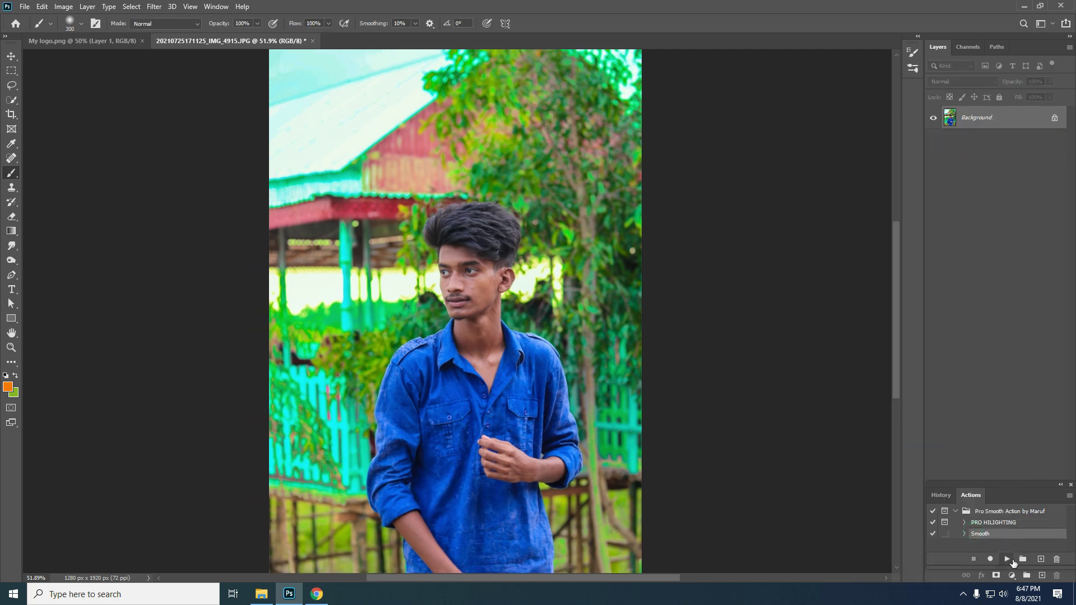
click(1006, 560)
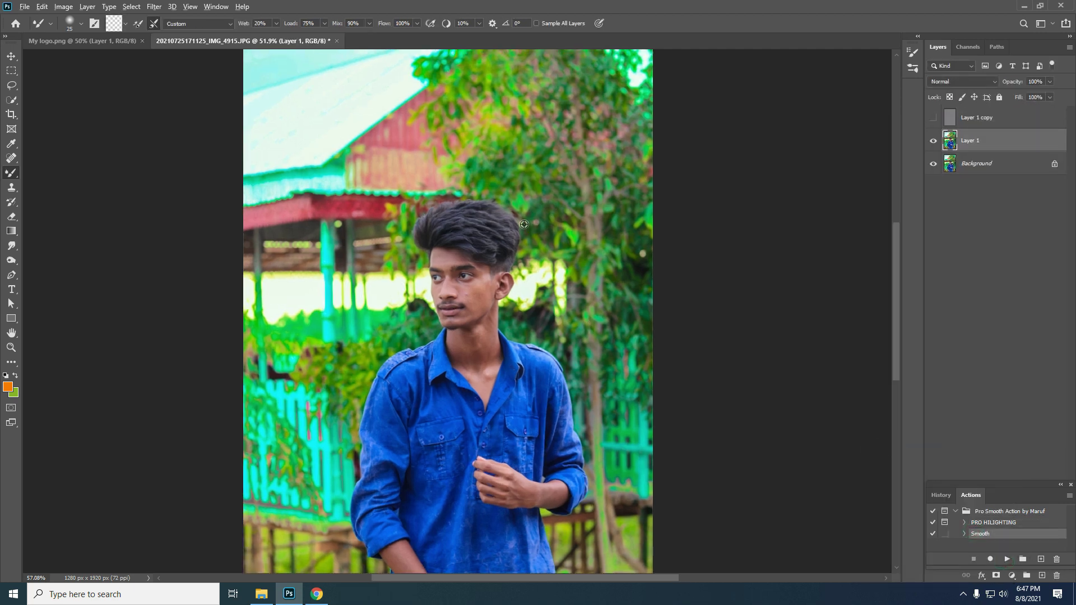
Smooth the forehead skin on Layer 1 with the Mixer Brush, from the hairline down to the eyebrows
scroll(468, 251, up, 8)
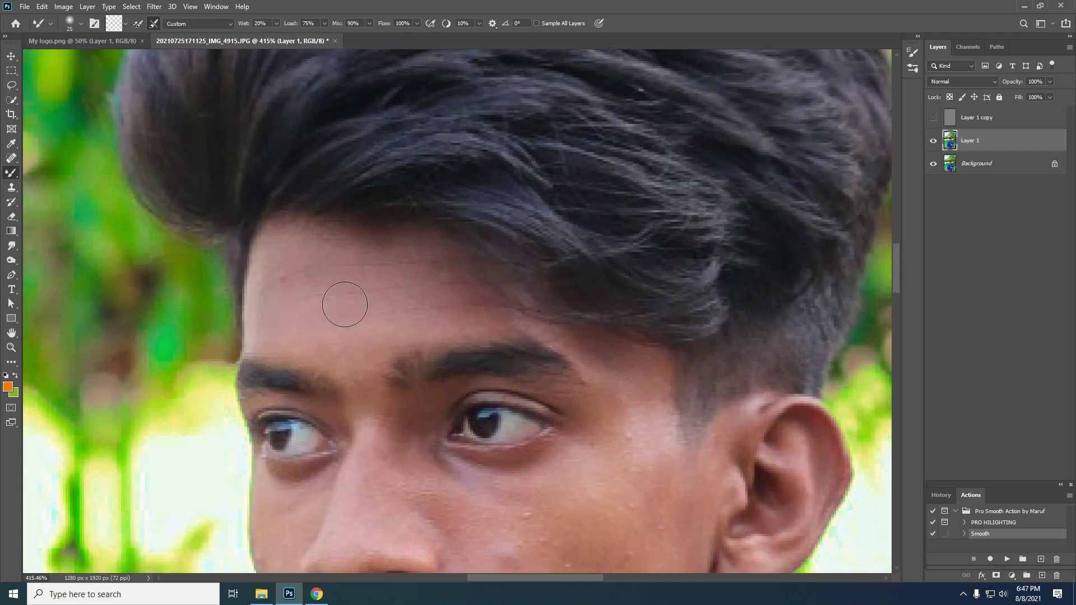
scroll(337, 300, down, 2)
mouse_move(273, 292)
mouse_down()
mouse_move(286, 192)
mouse_move(277, 281)
mouse_move(375, 211)
mouse_move(370, 297)
mouse_move(377, 257)
mouse_move(645, 331)
mouse_move(595, 325)
mouse_move(623, 338)
mouse_move(651, 209)
mouse_move(540, 308)
mouse_up()
scroll(652, 209, down, 4)
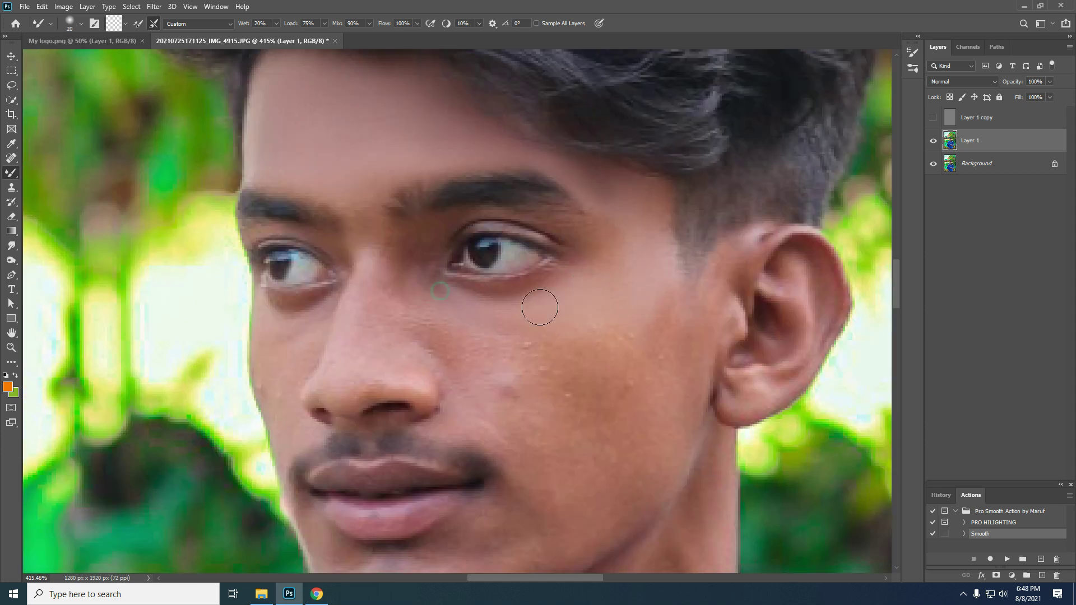
Smooth the temple, under-eye area, cheek and jaw beside the ear with the Mixer Brush, adjusting the brush size to each area
scroll(540, 308, down, 2)
key(])
drag(642, 235, 645, 211)
key(])
mouse_move(606, 290)
mouse_down()
mouse_move(454, 271)
mouse_move(505, 274)
mouse_move(502, 311)
mouse_move(490, 298)
mouse_move(492, 356)
mouse_move(538, 347)
mouse_up()
key(])
key([)
key([)
key([)
key([)
key([)
key(])
key(])
key(])
key(])
drag(656, 199, 649, 372)
scroll(650, 372, down, 2)
drag(625, 333, 529, 378)
Smooth the skin around the mouth and chin with a smaller Mixer Brush
key([)
key([)
mouse_move(488, 418)
mouse_down()
mouse_move(433, 419)
mouse_move(382, 446)
mouse_up()
key(])
key([)
key([)
key([)
key([)
mouse_move(306, 355)
mouse_down()
mouse_move(346, 406)
mouse_move(401, 436)
mouse_up()
key(])
key(])
key(])
key([)
Smooth the nose and the narrow far cheek with the Mixer Brush
scroll(401, 436, up, 3)
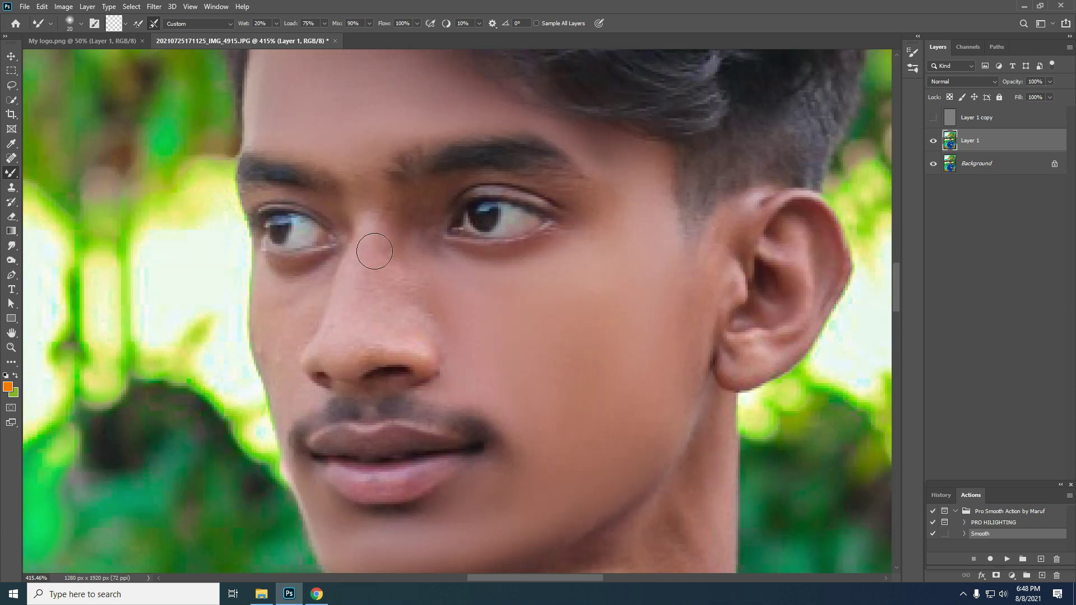
mouse_move(482, 318)
mouse_down()
mouse_move(361, 360)
mouse_move(384, 255)
mouse_move(259, 281)
mouse_move(314, 279)
mouse_move(297, 298)
mouse_up()
key([)
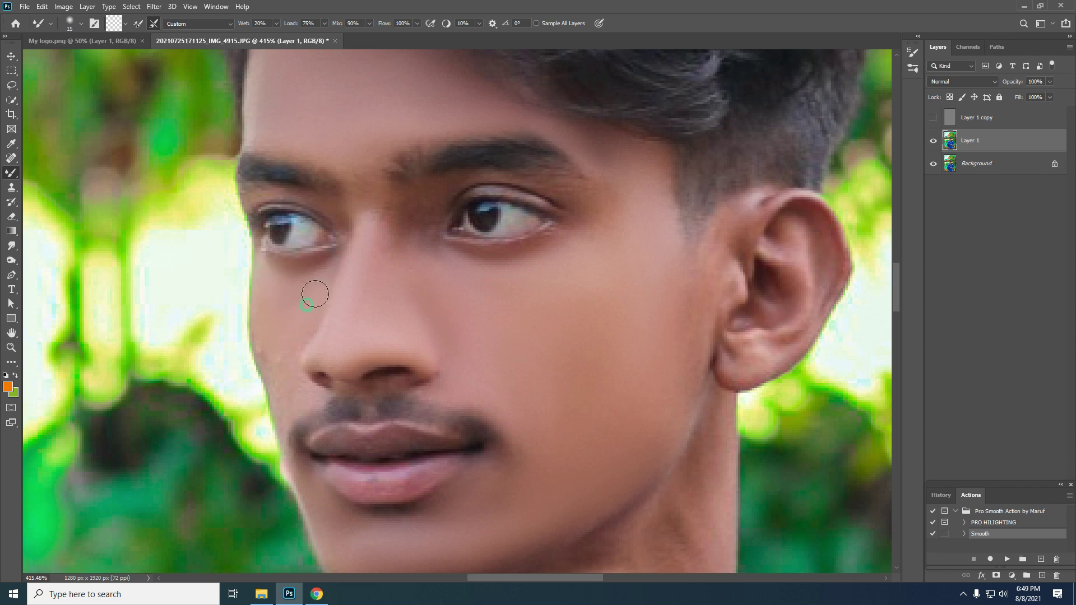
key([)
Smooth the skin of the ear with a small Mixer Brush
scroll(281, 383, down, 2)
key([)
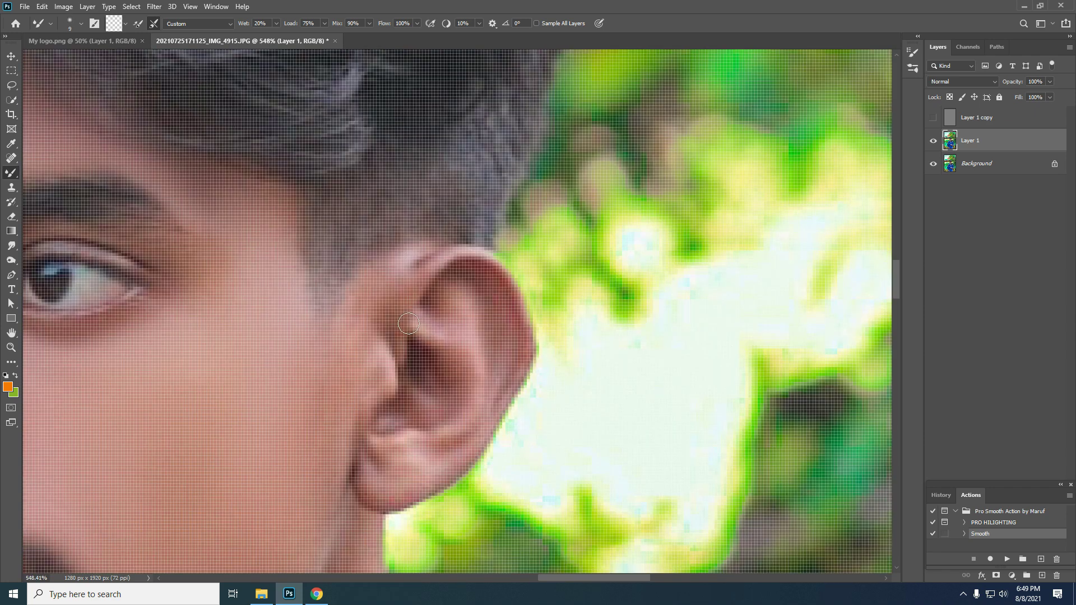
scroll(404, 203, down, 6)
key(])
key(])
key(])
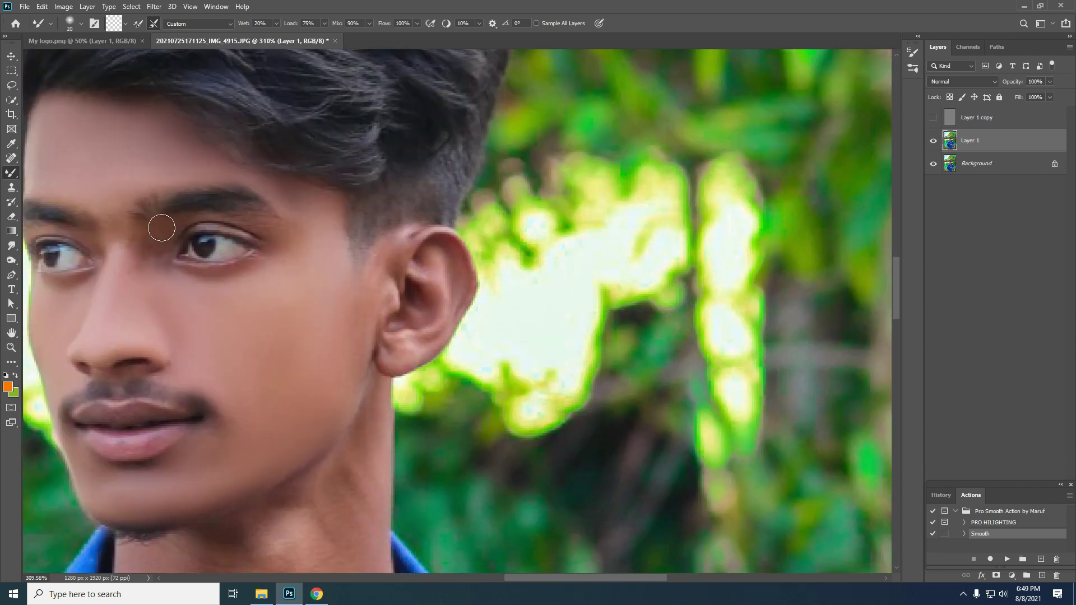
key([)
mouse_move(394, 243)
mouse_down()
mouse_move(464, 284)
mouse_move(440, 261)
mouse_up()
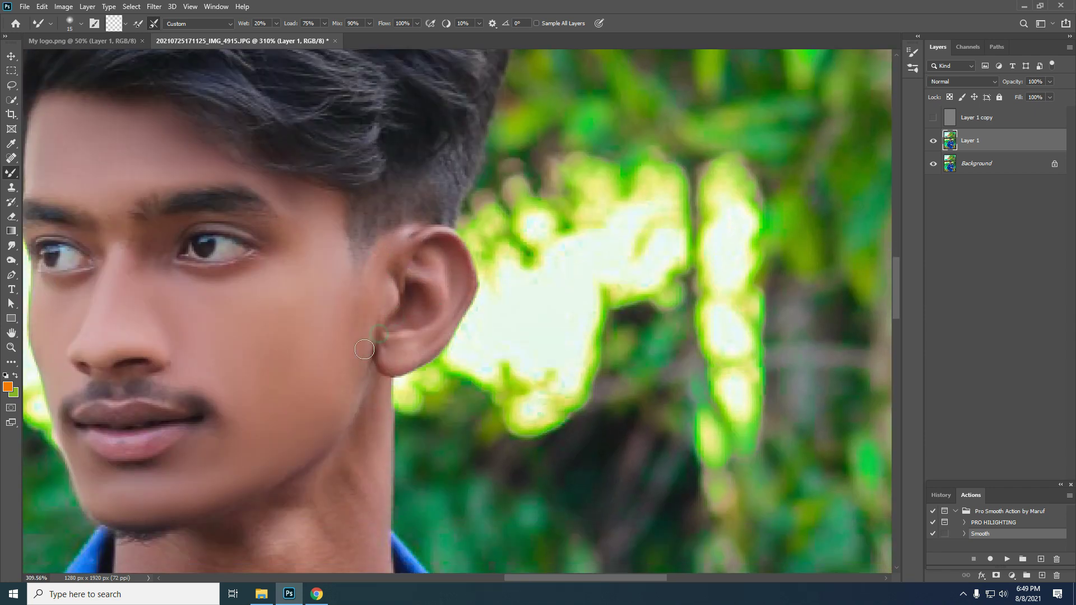
Smooth the neck and the open chest area inside the collar with the Mixer Brush enlarged to 50
scroll(392, 241, down, 5)
key(])
key(])
key(])
key(])
key(])
key(])
scroll(337, 297, down, 3)
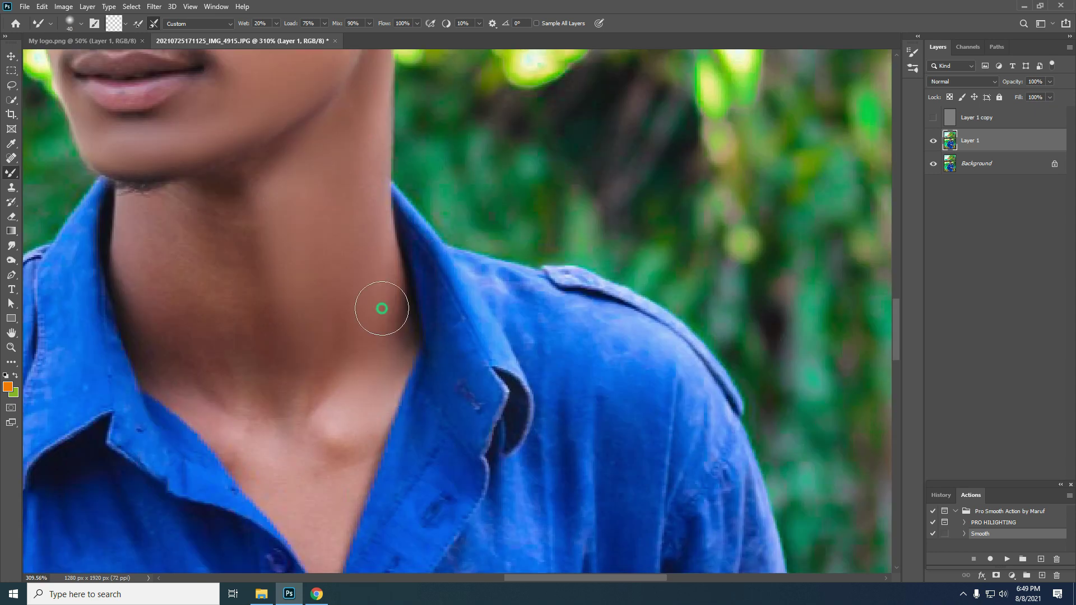
key(])
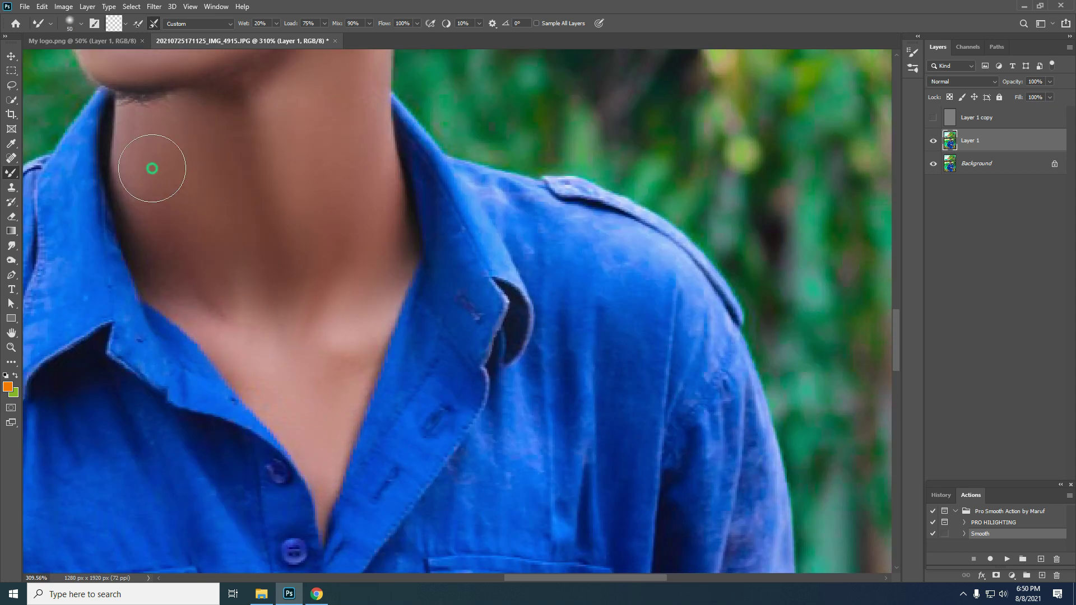
scroll(336, 370, down, 1)
scroll(353, 432, up, 2)
mouse_move(268, 187)
mouse_down()
mouse_move(292, 288)
mouse_move(280, 278)
mouse_move(261, 347)
mouse_up()
Smooth the raised hand, its fingers and the wrist with the Mixer Brush, reducing the brush to 30 for the fingers
key(bracketleft)
key(bracketleft)
key(bracketleft)
key(bracketleft)
key(bracketleft)
key(bracketleft)
scroll(370, 390, down, 1)
scroll(392, 499, down, 12)
scroll(560, 426, up, 5)
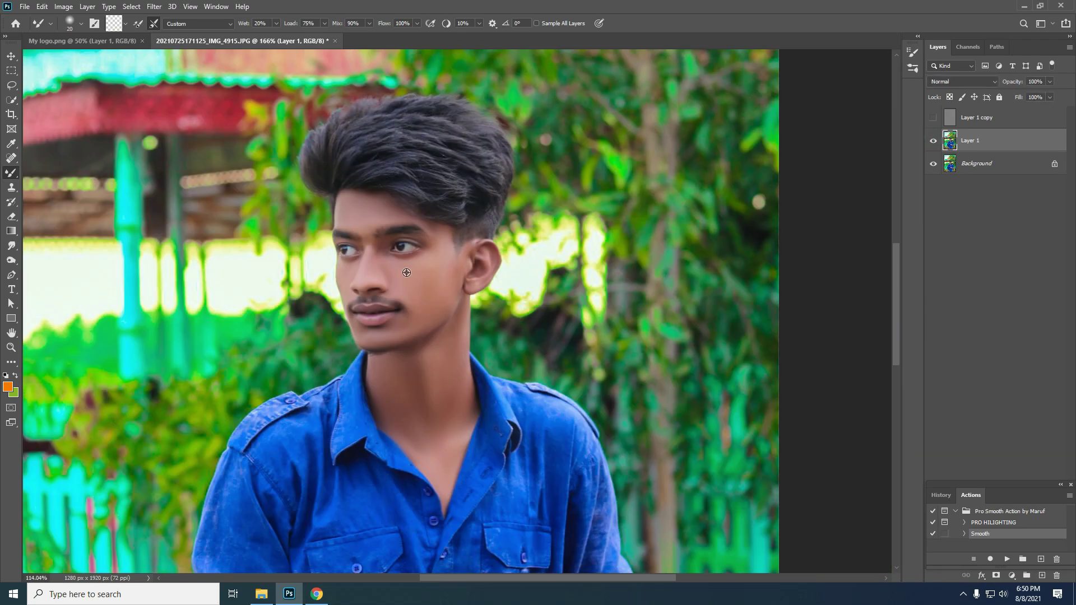
key(])
key(])
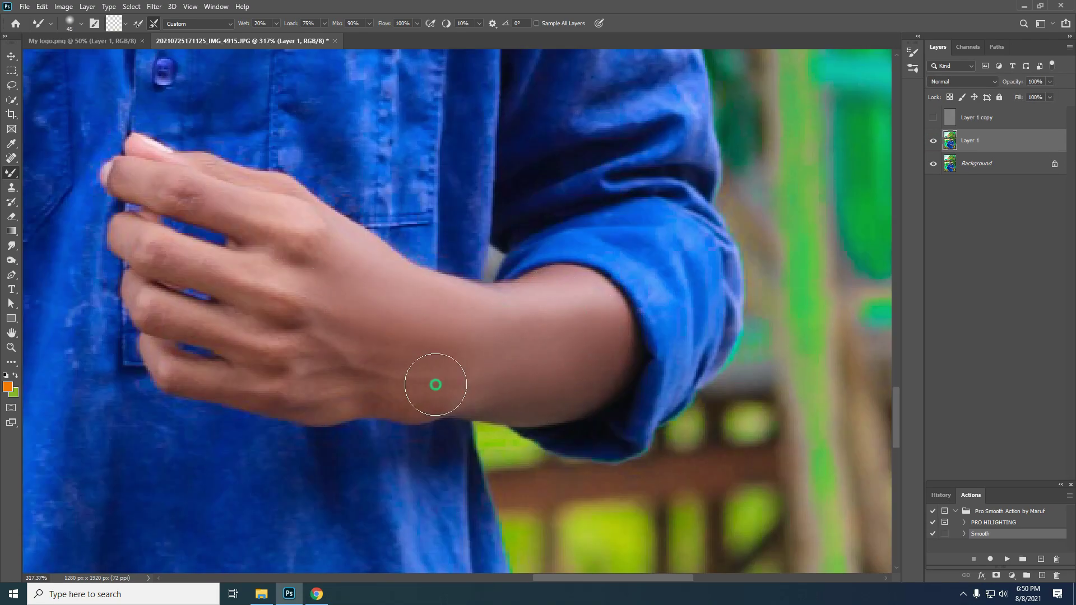
scroll(365, 376, up, 2)
key([)
key([)
key([)
scroll(207, 328, down, 2)
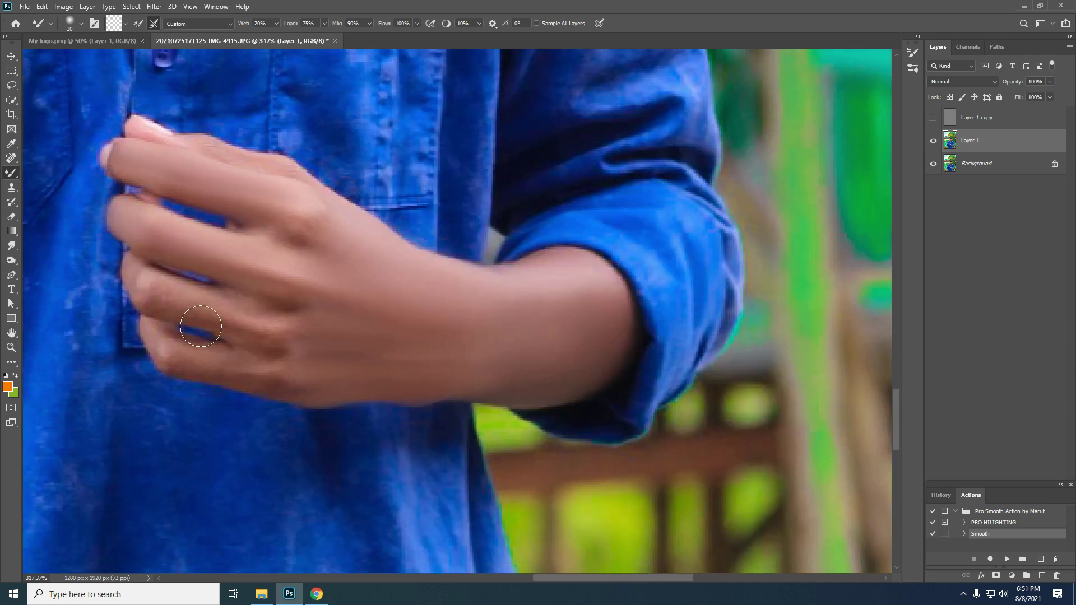
Smooth the lowered forearm from the rolled sleeve to the wrist with the Mixer Brush enlarged to 60
scroll(224, 320, down, 2)
key(])
scroll(550, 305, down, 5)
scroll(343, 257, up, 4)
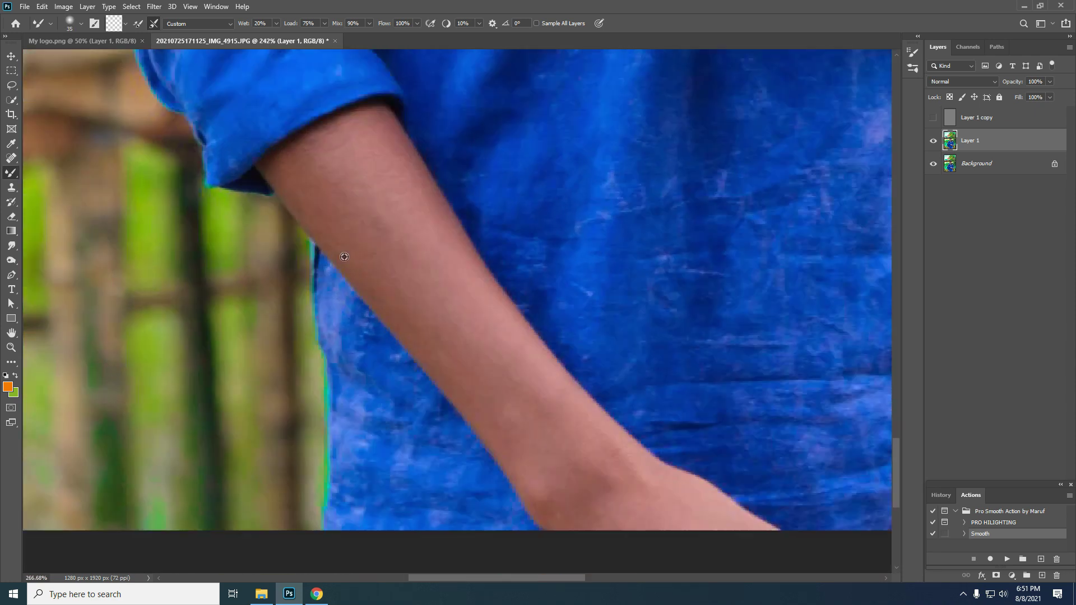
scroll(344, 258, up, 1)
drag(310, 204, 364, 166)
key(])
key(])
key(])
mouse_move(373, 291)
mouse_down()
mouse_move(391, 226)
mouse_move(427, 331)
mouse_up()
scroll(427, 332, down, 2)
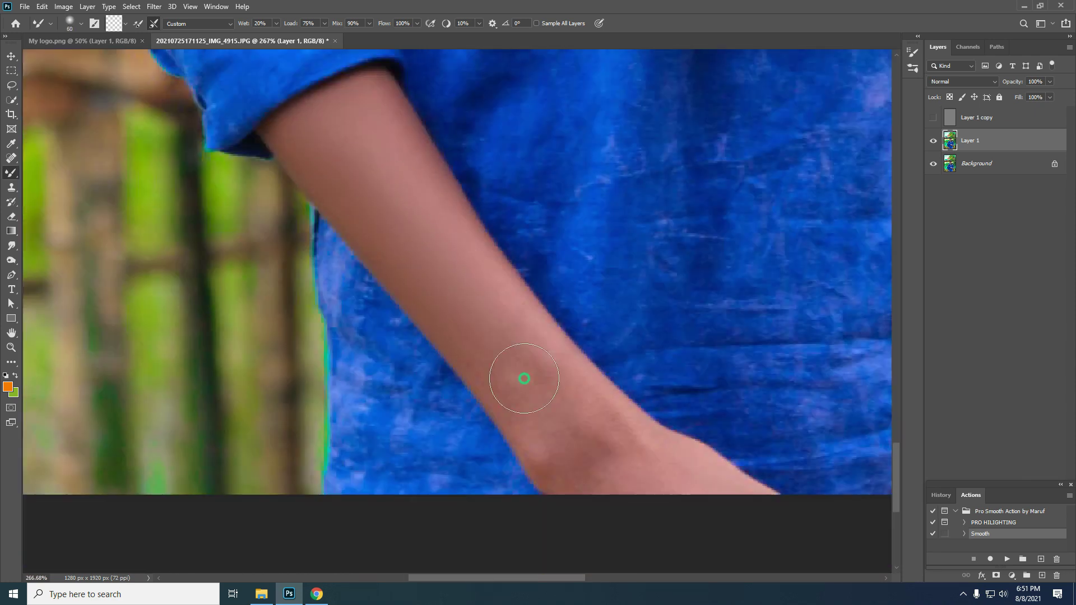
scroll(523, 377, down, 2)
scroll(415, 440, down, 6)
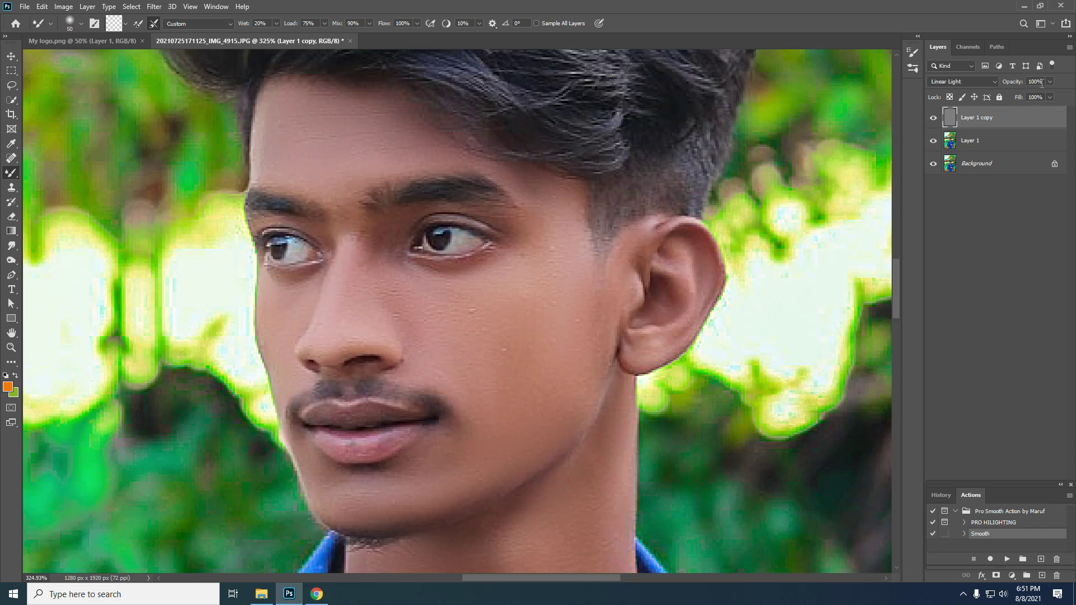
Set the opacity of the Linear Light texture layer, Layer 1 copy, to 9%
click(1049, 82)
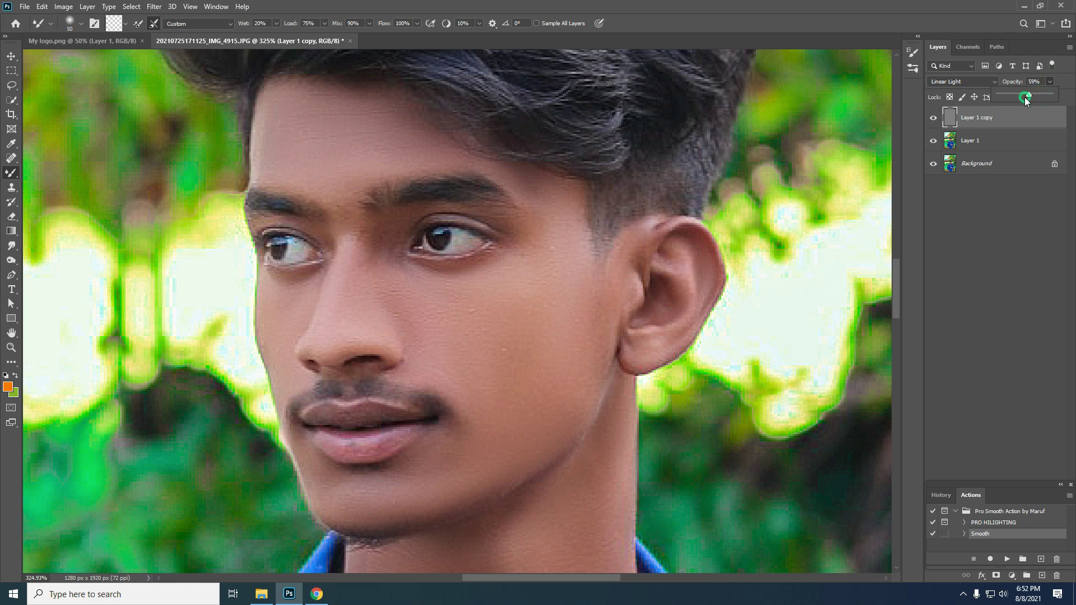
drag(1027, 101, 1001, 104)
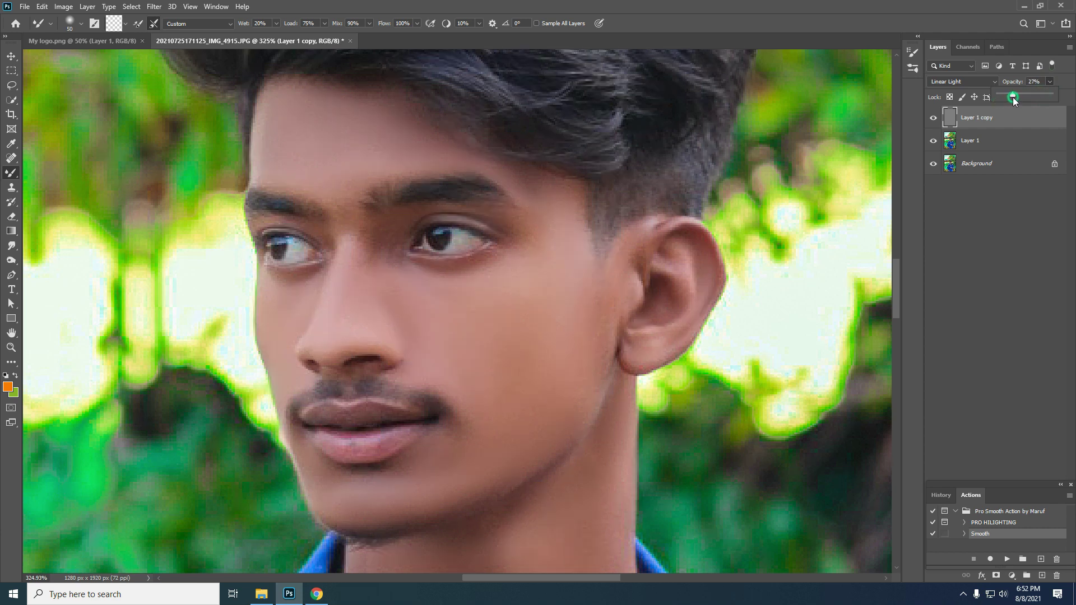
drag(1021, 97, 1008, 100)
scroll(290, 227, down, 2)
scroll(289, 226, up, 3)
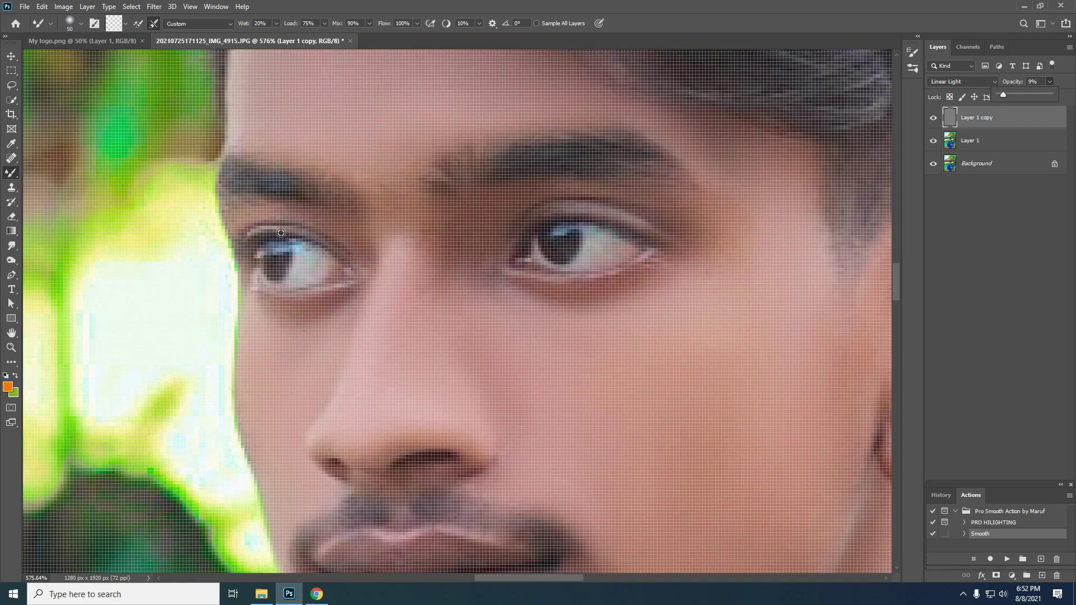
Hide and reshow Layer 1 copy to compare the skin with and without its texture
scroll(290, 230, down, 3)
click(933, 118)
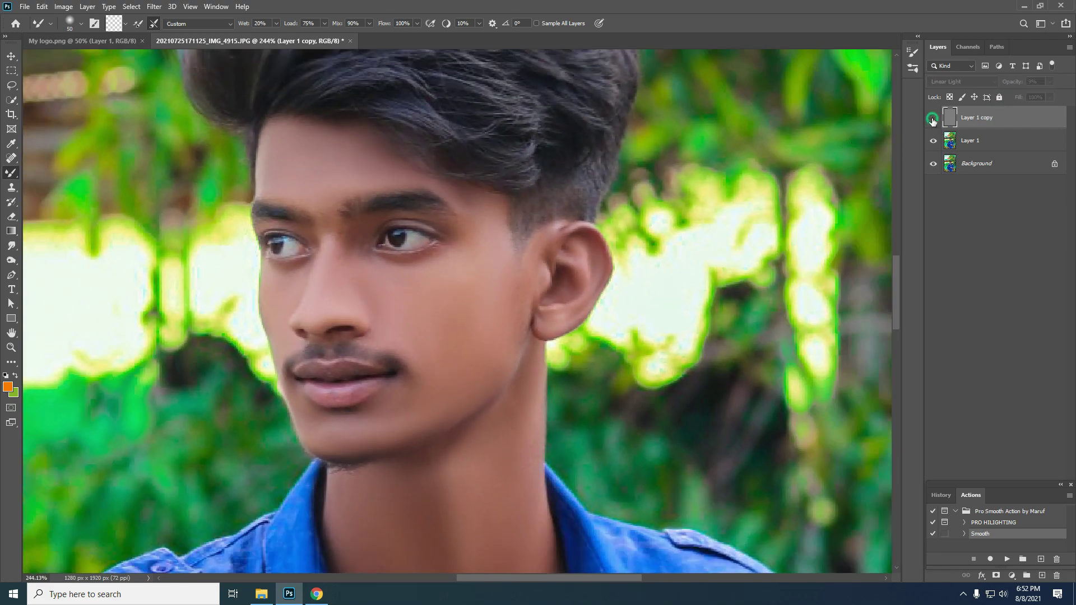
click(933, 118)
scroll(416, 306, down, 5)
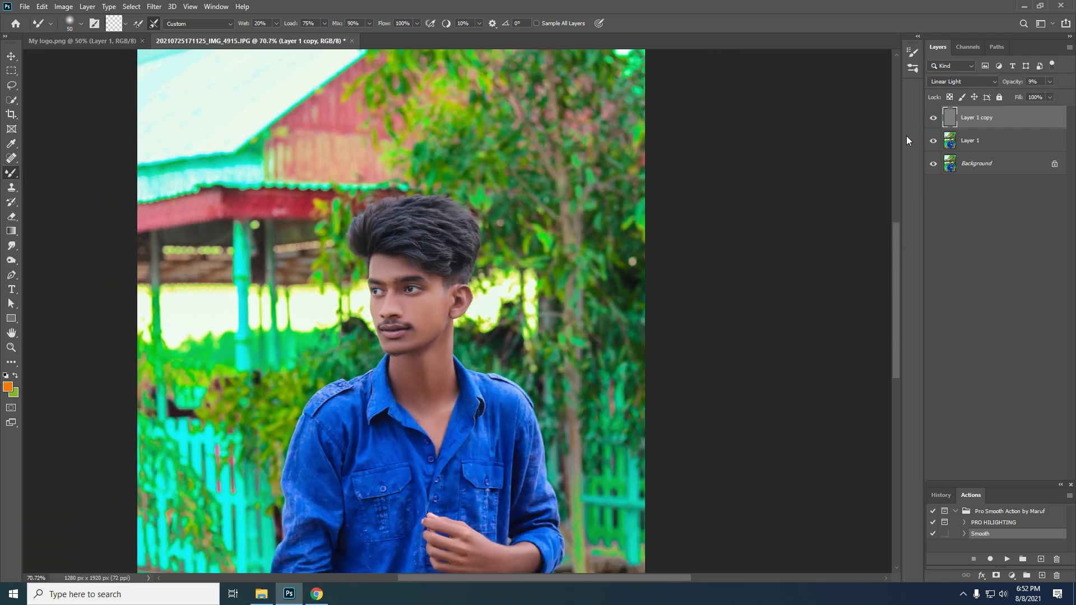
Merge all visible layers into the Background and check the smoothed portrait
right_click(980, 128)
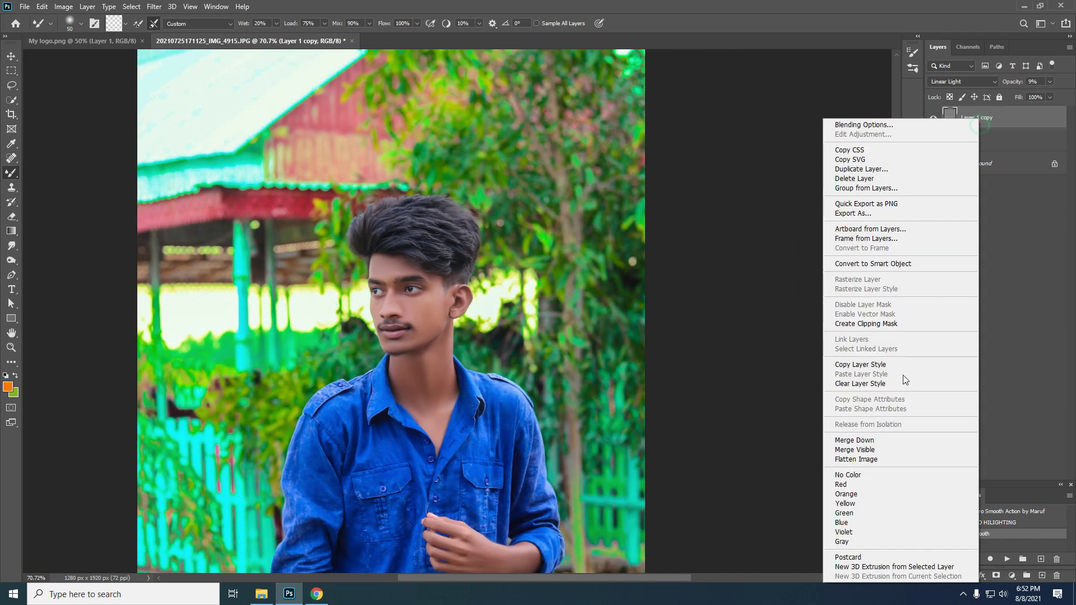
click(864, 450)
scroll(351, 429, down, 1)
scroll(351, 430, down, 2)
scroll(470, 263, up, 10)
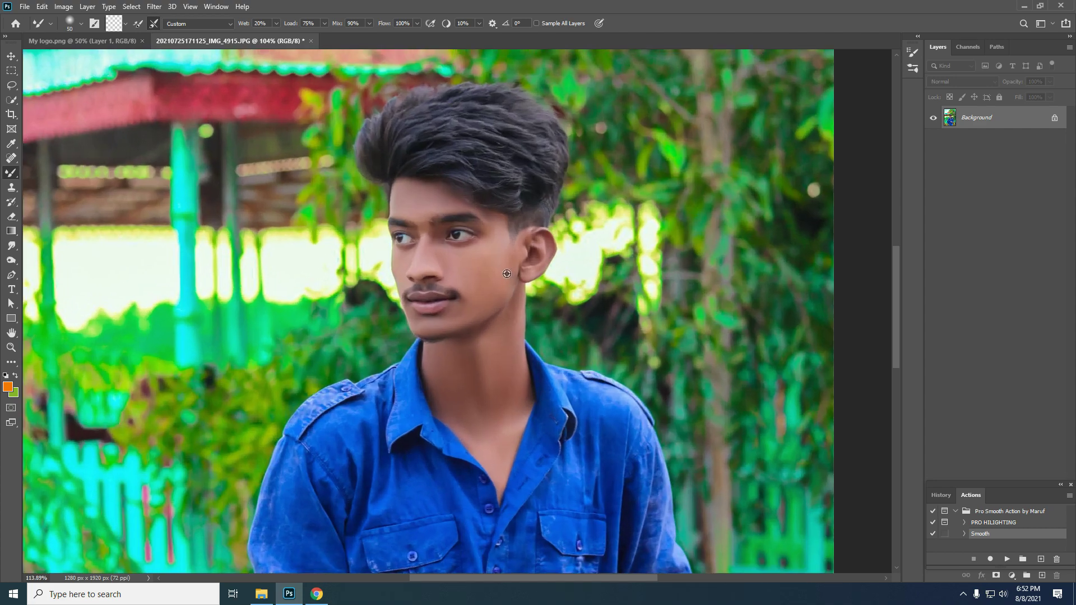
scroll(386, 262, down, 10)
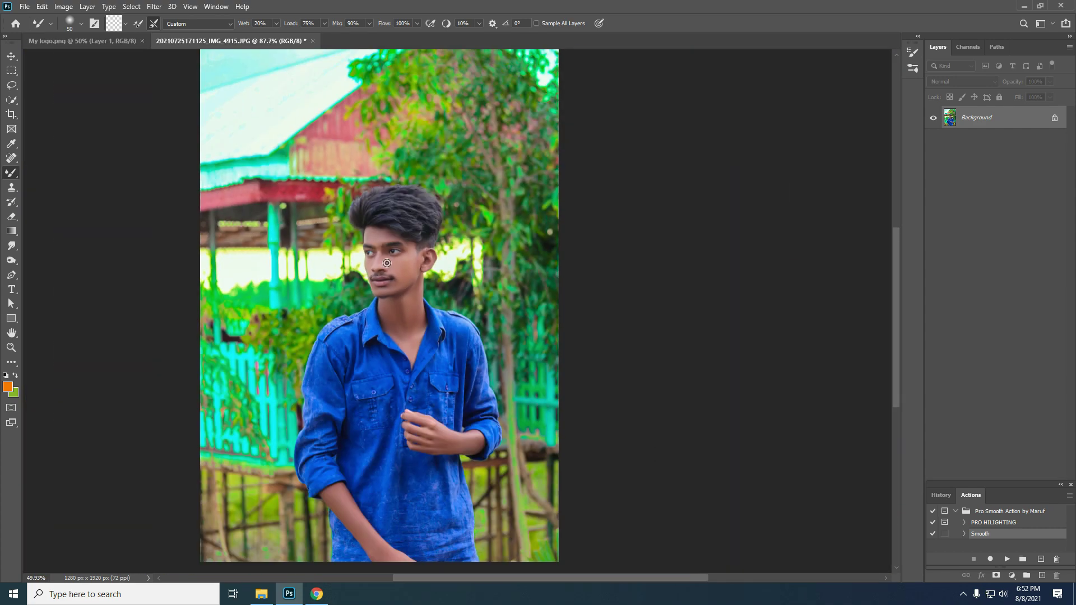
scroll(386, 262, up, 2)
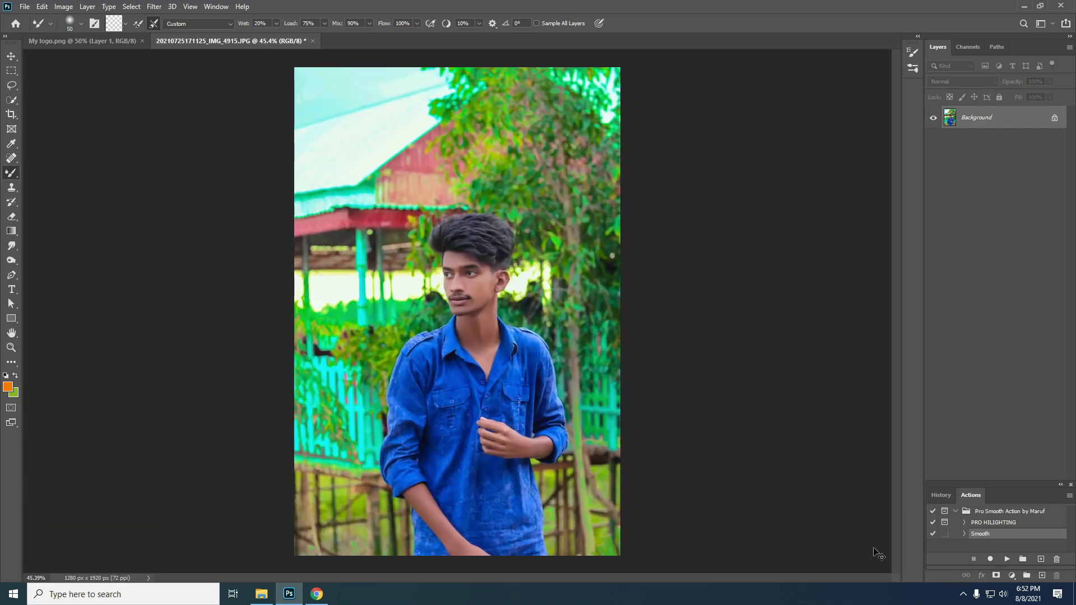
Duplicate the Background layer and run the PRO HILIGHTING action
key(ctrl+j)
click(1003, 524)
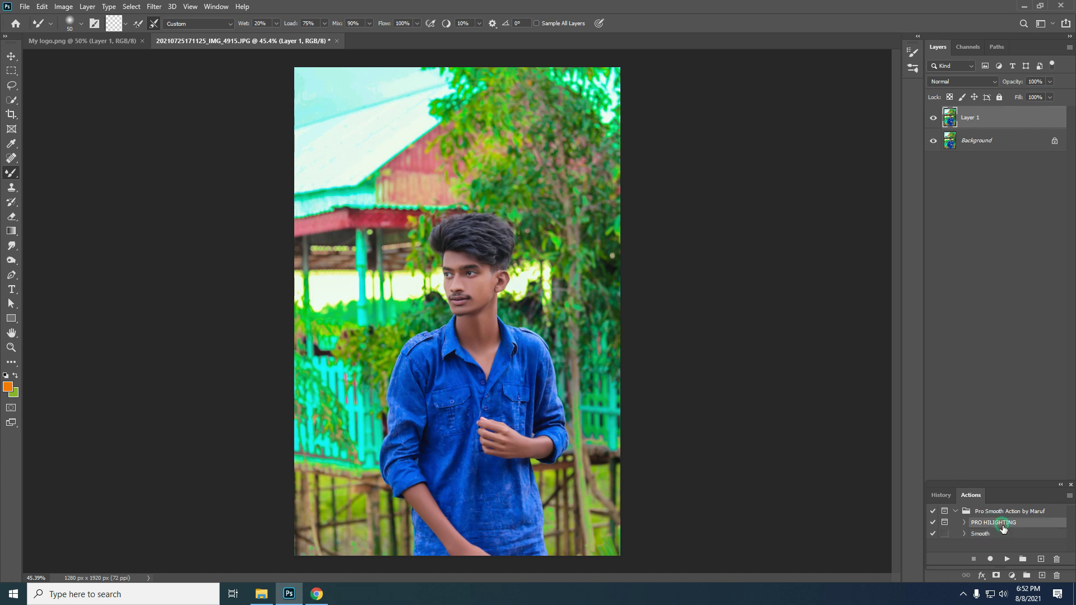
click(1005, 559)
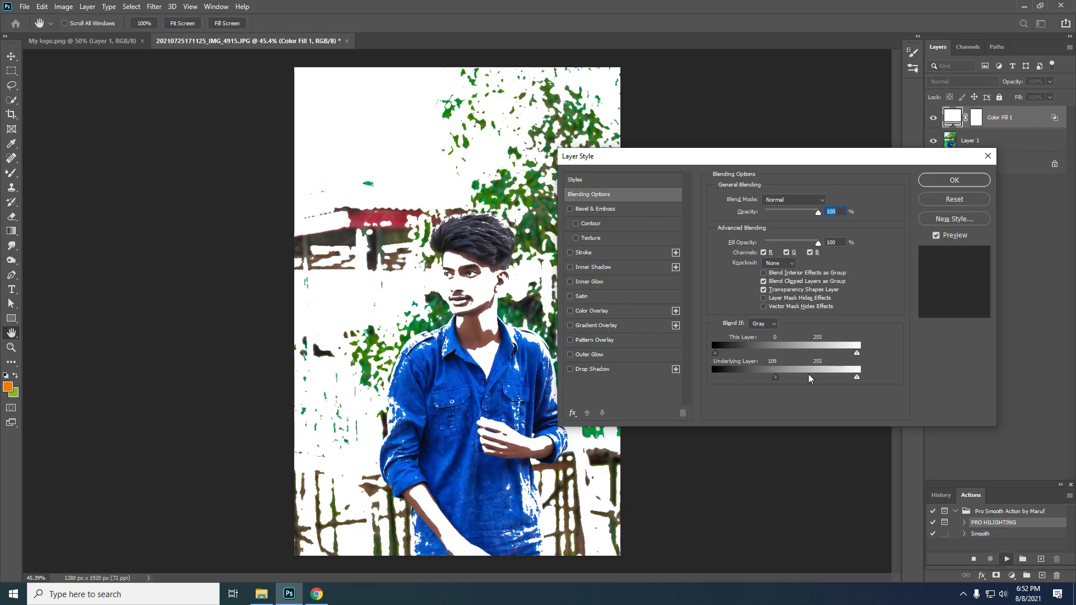
Split the Blend If black slider of the underlying layer to 97 / 197 and apply the layer style
drag(776, 377, 825, 384)
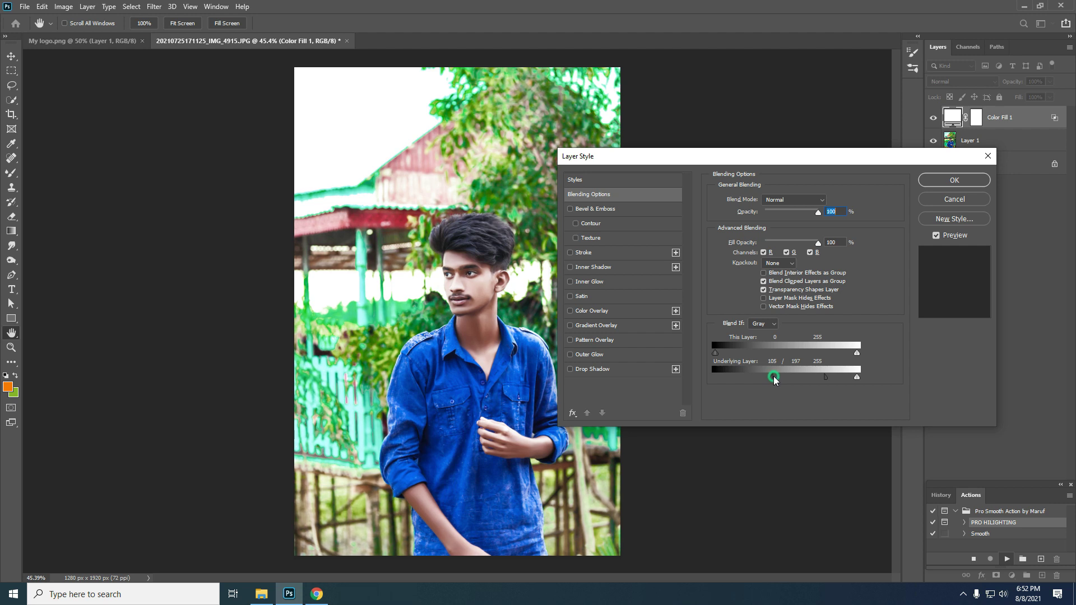
drag(775, 380, 780, 378)
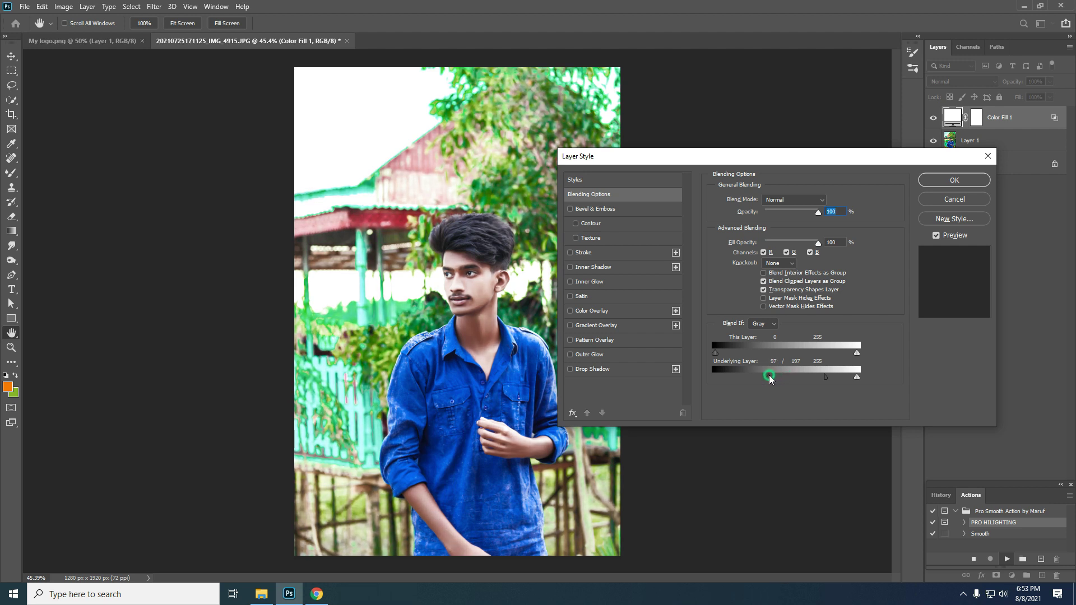
click(953, 180)
Invert the Color Fill 1 mask to black and switch to the Brush with white as the foreground color
key(ctrl+i)
key(b)
key(d)
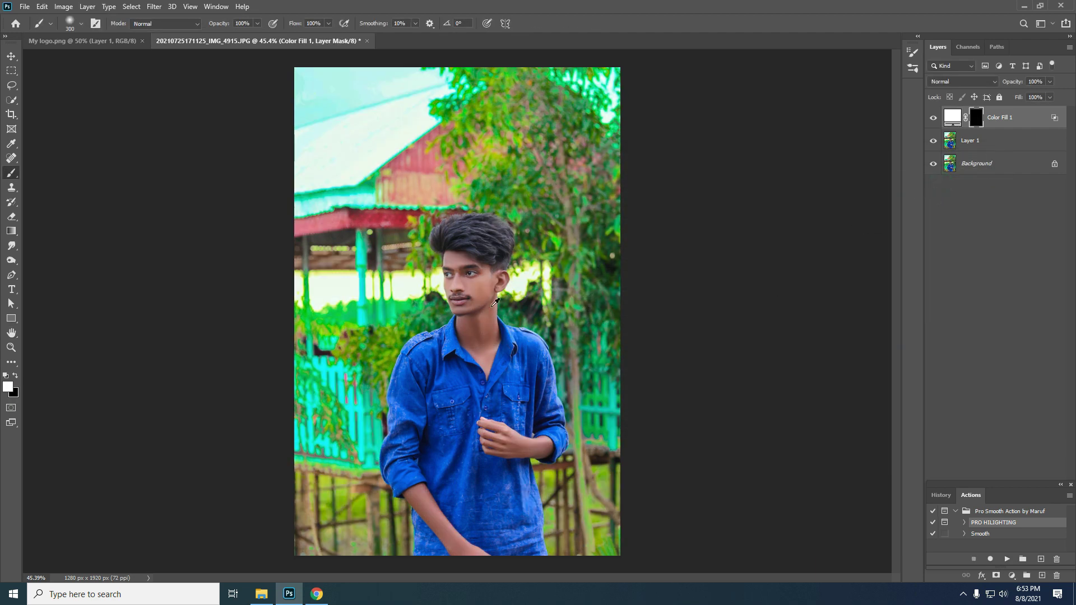
Paint white on the Color Fill 1 mask over the forehead and upper face to reveal the highlights there
scroll(526, 271, up, 5)
key(bracketleft)
key(bracketleft)
key(bracketleft)
key(bracketleft)
key(bracketleft)
key(bracketleft)
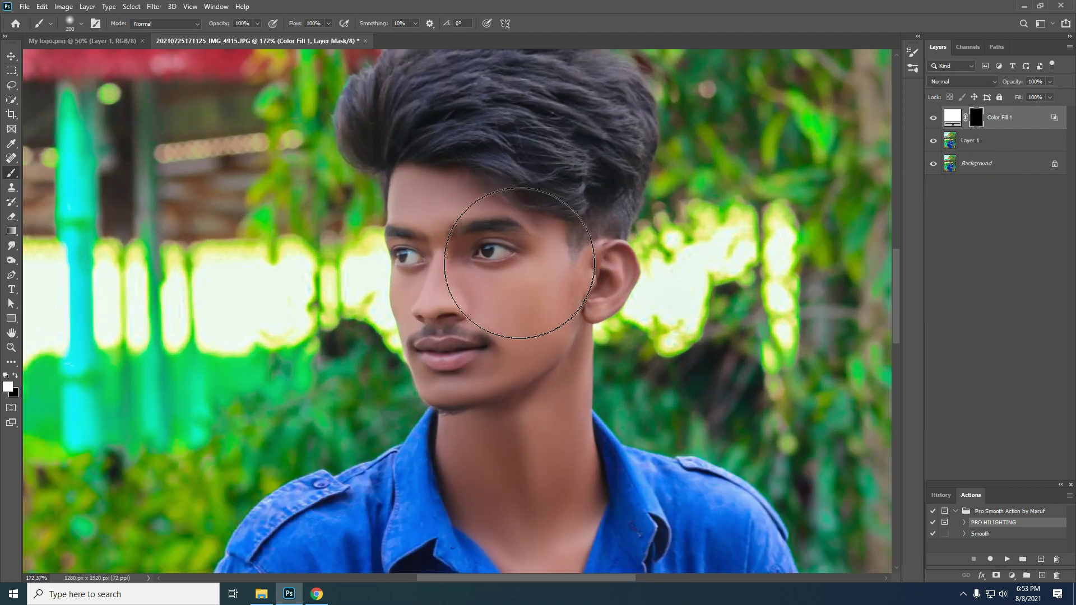
click(425, 196)
key(bracketleft)
key(bracketleft)
key(bracketleft)
scroll(476, 213, down, 1)
mouse_move(550, 204)
mouse_down()
mouse_move(512, 248)
mouse_move(435, 247)
mouse_move(444, 257)
mouse_move(408, 228)
mouse_move(404, 293)
mouse_move(487, 284)
mouse_move(503, 252)
mouse_move(495, 275)
mouse_up()
Reveal highlights on the remaining face areas by painting white on the Color Fill 1 mask with a smaller brush
key(bracketleft)
key(bracketleft)
key(bracketleft)
key(bracketleft)
key(bracketleft)
key(bracketleft)
key(bracketleft)
key(bracketleft)
key(bracketleft)
scroll(404, 293, down, 1)
key(bracketright)
key(bracketright)
key(bracketright)
mouse_move(581, 175)
mouse_down()
mouse_move(577, 202)
mouse_move(608, 167)
mouse_move(625, 194)
mouse_move(546, 243)
mouse_move(466, 264)
mouse_up()
Paint white on the Color Fill 1 mask over the neck and open chest, and set the brush size to 70
scroll(610, 202, down, 2)
scroll(468, 235, down, 2)
mouse_move(469, 223)
mouse_down()
mouse_move(577, 269)
mouse_move(555, 329)
mouse_move(509, 234)
mouse_move(498, 275)
mouse_up()
scroll(577, 272, down, 2)
key(bracketleft)
key(bracketright)
key(bracketright)
key(bracketright)
key(bracketright)
key(bracketright)
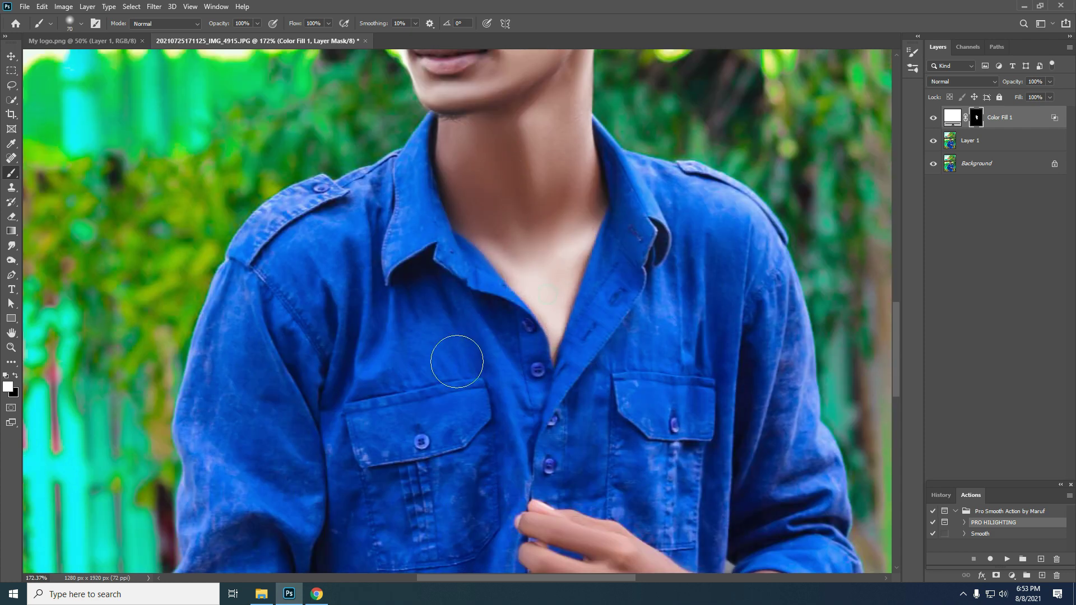
Paint white on the Color Fill 1 mask along the raised hand's fingers and knuckles with a smaller brush
drag(588, 477, 457, 226)
scroll(622, 392, up, 5)
key(bracketleft)
drag(616, 369, 498, 374)
key(bracketleft)
key(bracketleft)
key(bracketleft)
key(bracketleft)
drag(196, 168, 372, 223)
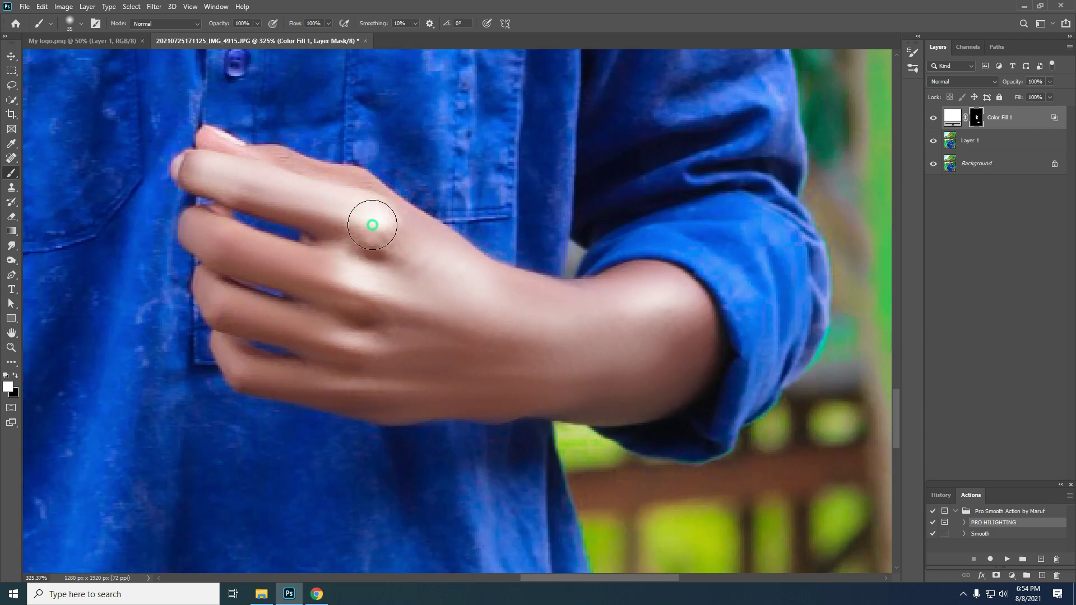
drag(199, 227, 330, 269)
key(bracketleft)
drag(211, 294, 302, 331)
drag(232, 358, 390, 393)
Enlarge the brush and paint white highlights along the lowered forearm on the Color Fill 1 mask
scroll(682, 339, down, 4)
drag(336, 476, 631, 133)
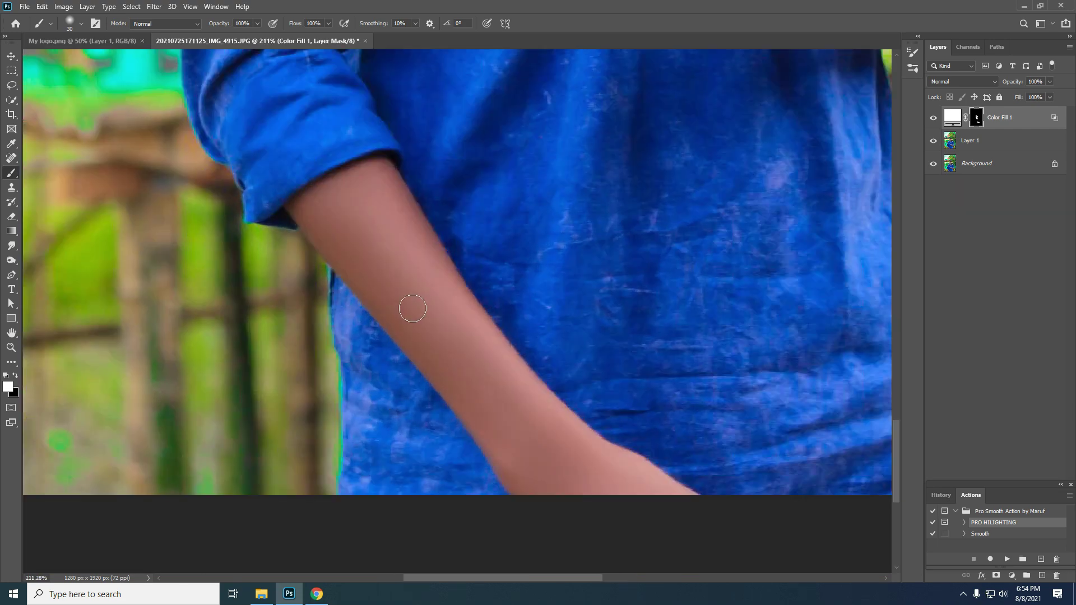
key(bracketright)
key(bracketright)
key(bracketright)
key(bracketright)
key(bracketright)
mouse_move(337, 212)
mouse_down()
mouse_move(339, 202)
mouse_move(580, 497)
mouse_move(558, 474)
mouse_up()
scroll(557, 473, down, 2)
key(bracketleft)
mouse_move(387, 123)
mouse_down()
mouse_move(400, 267)
mouse_move(667, 431)
mouse_move(359, 211)
mouse_up()
Touch up the neck highlights on the Color Fill 1 mask with the brush size reduced to 30
scroll(359, 211, down, 7)
scroll(483, 310, up, 8)
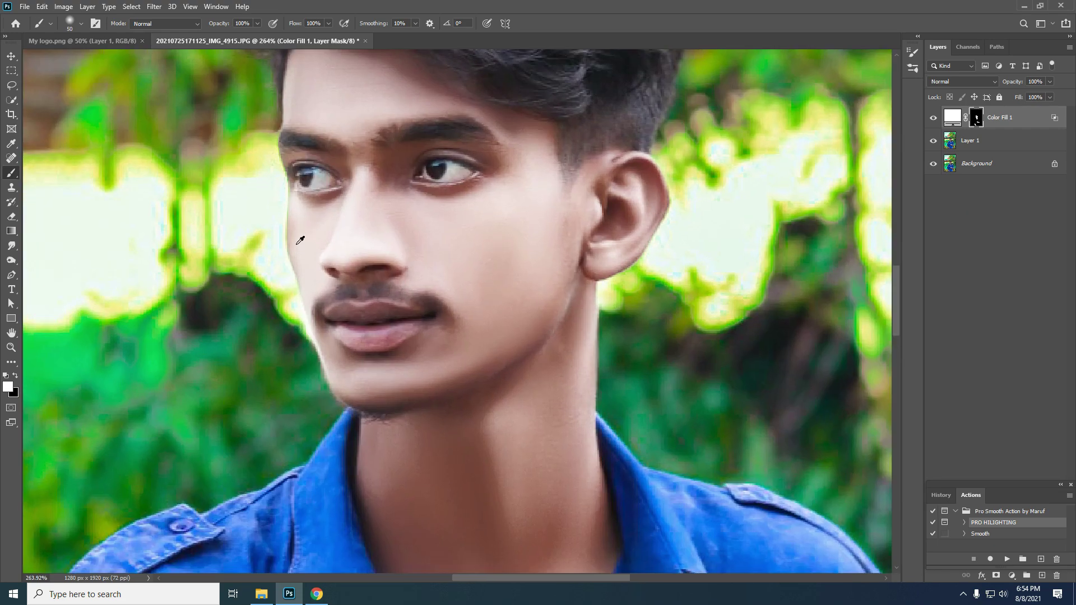
key(bracketleft)
key(bracketleft)
key(bracketleft)
key(bracketleft)
scroll(309, 210, down, 1)
drag(504, 564, 448, 323)
Merge the Color Fill 1 highlight layer down into Layer 1
scroll(448, 324, down, 8)
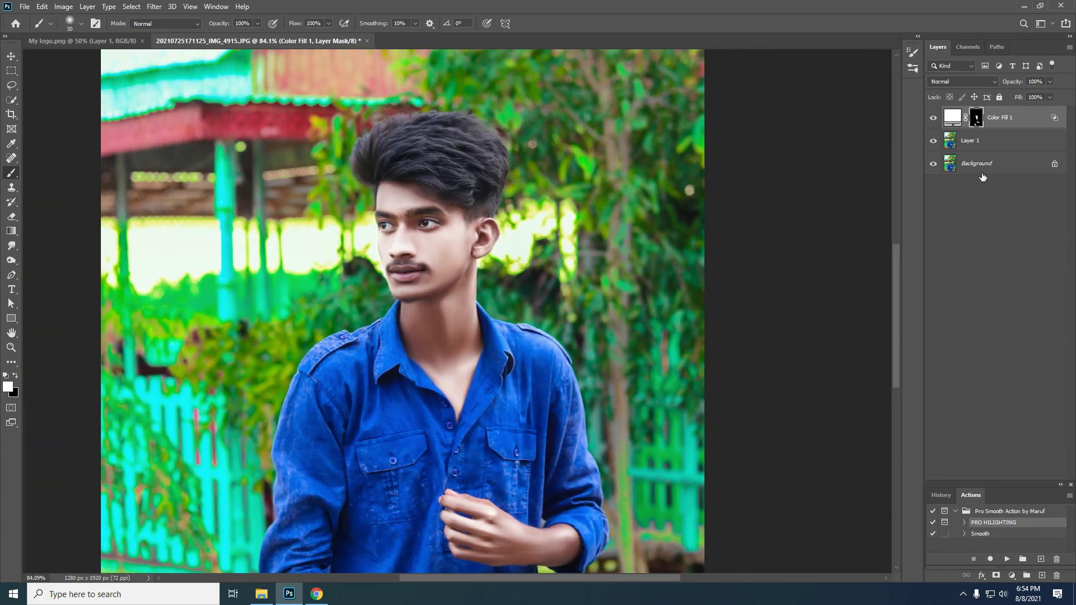
scroll(454, 303, up, 4)
scroll(455, 309, up, 3)
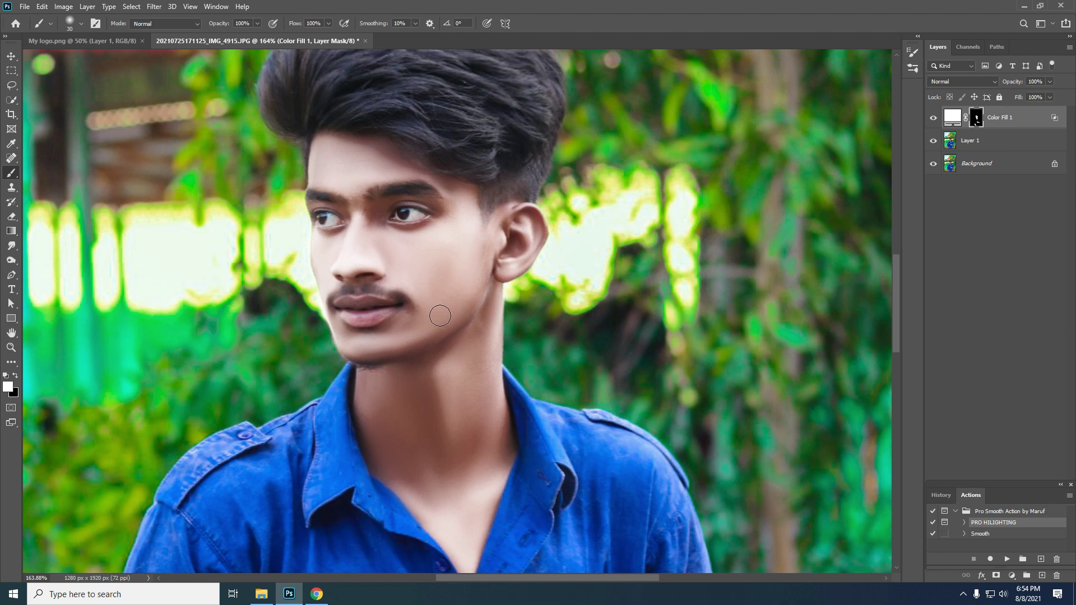
scroll(426, 380, down, 3)
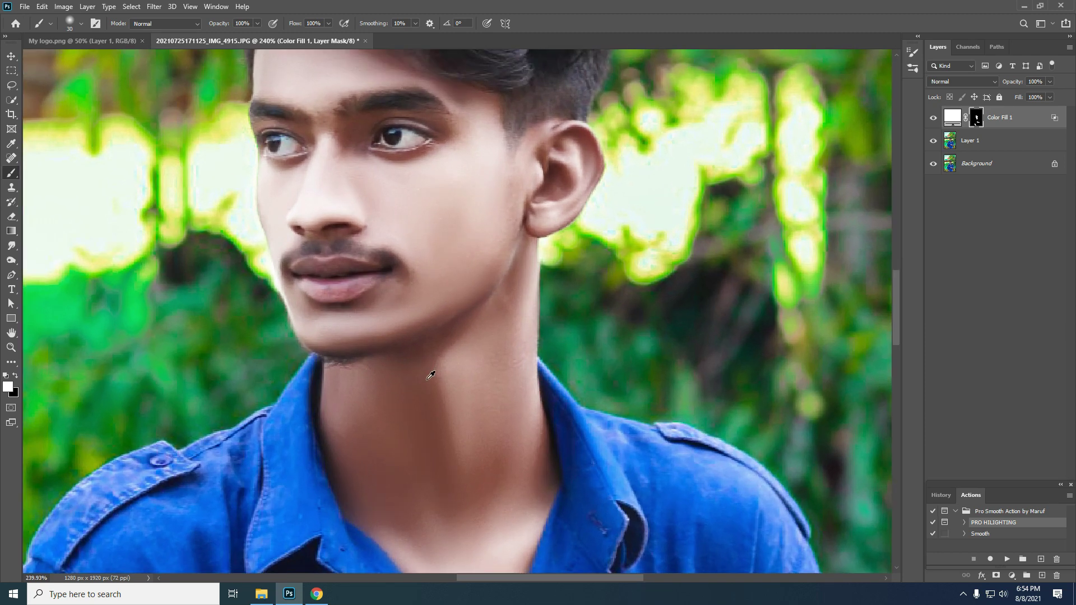
right_click(999, 124)
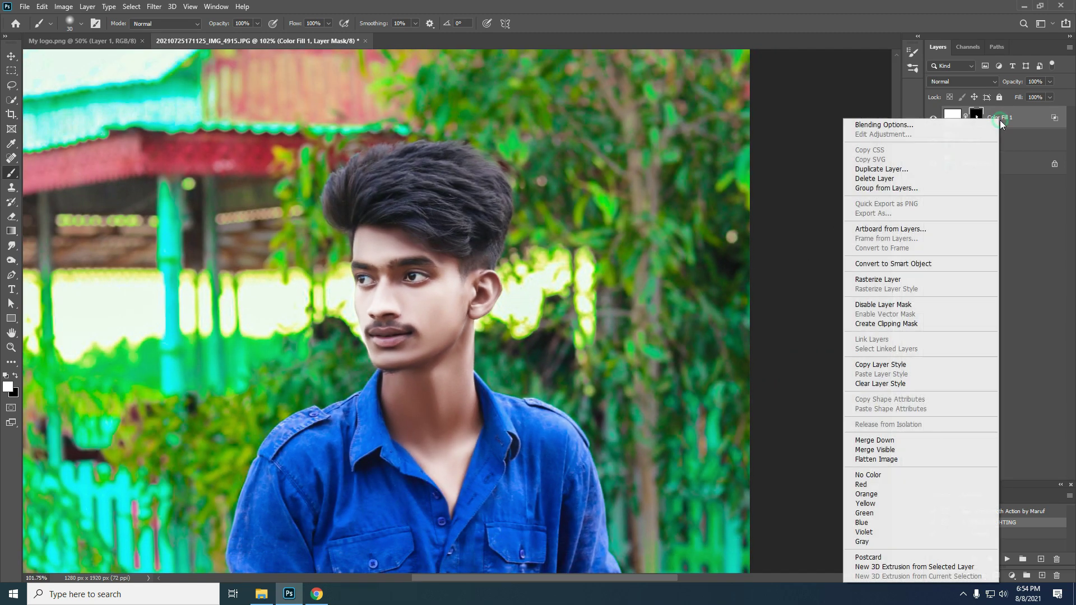
click(885, 442)
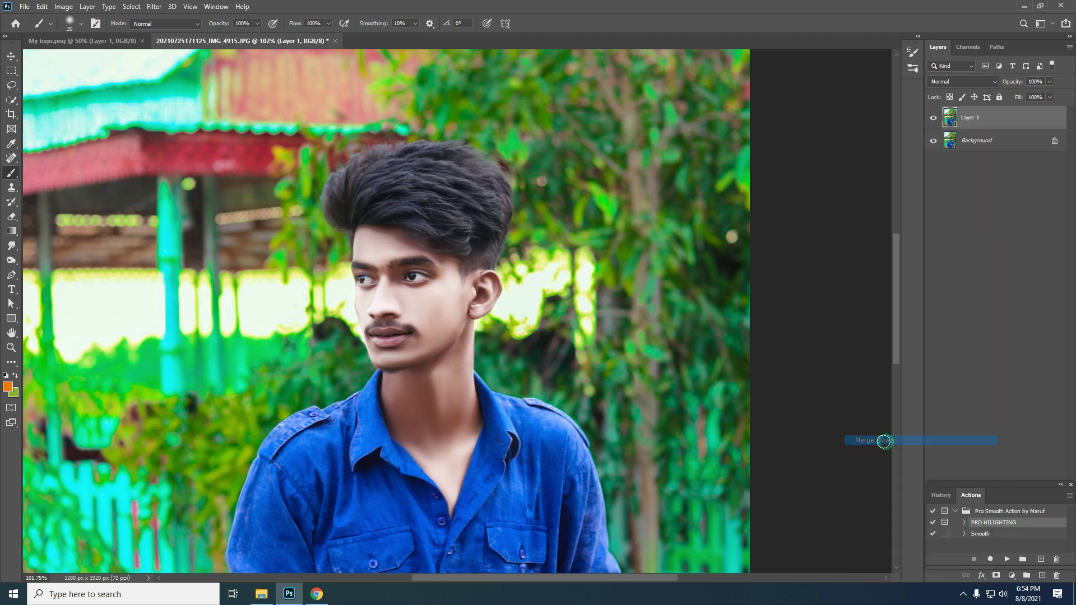
Add a Black & White adjustment layer above Layer 1 with Reds at -86 and Yellows at -146
scroll(442, 332, down, 2)
scroll(442, 331, up, 5)
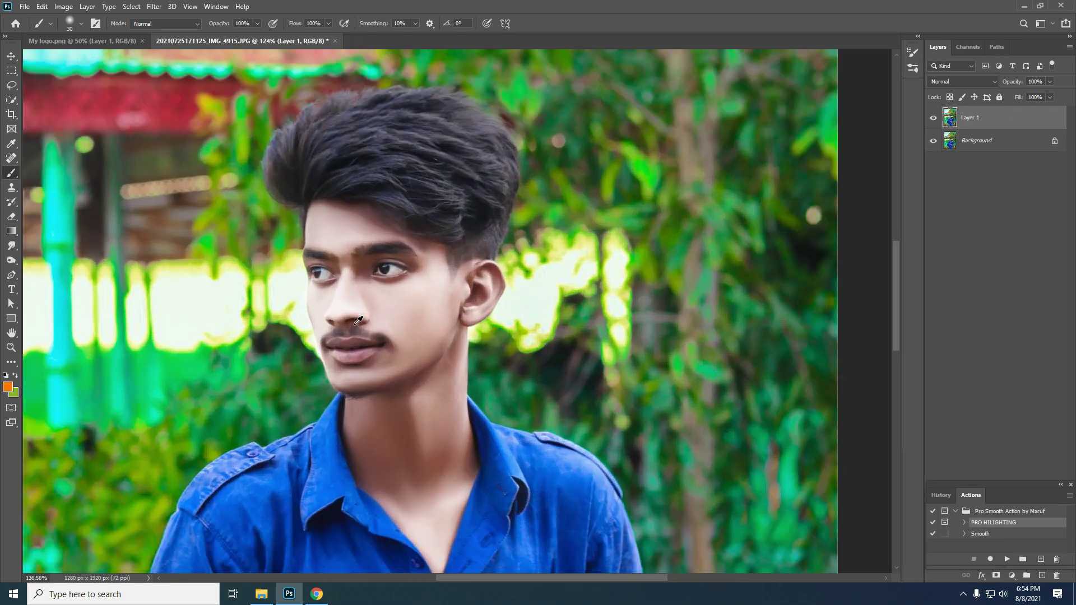
scroll(446, 293, down, 3)
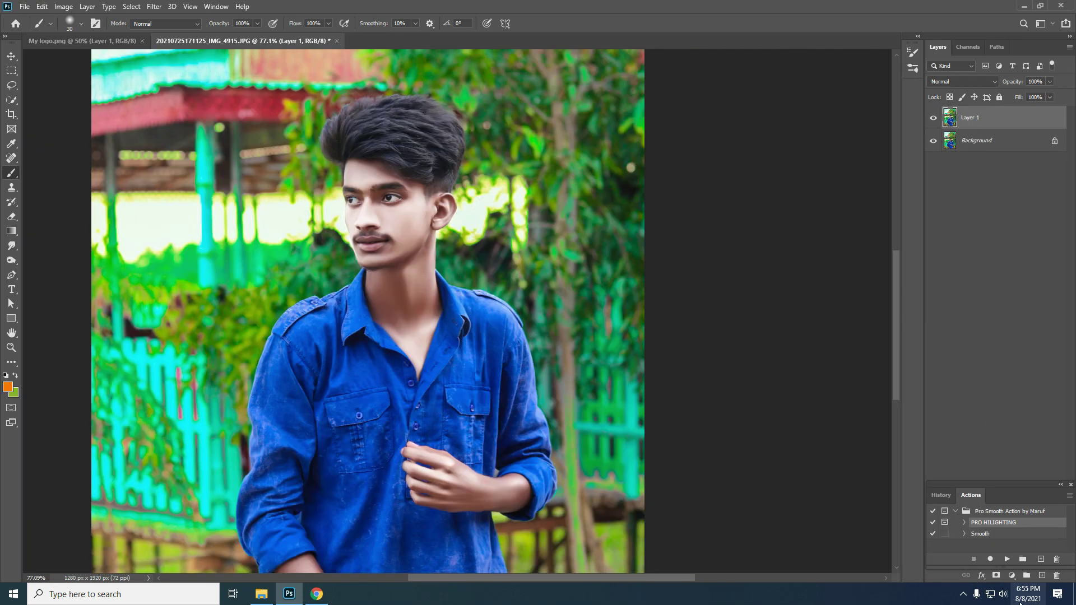
click(1011, 575)
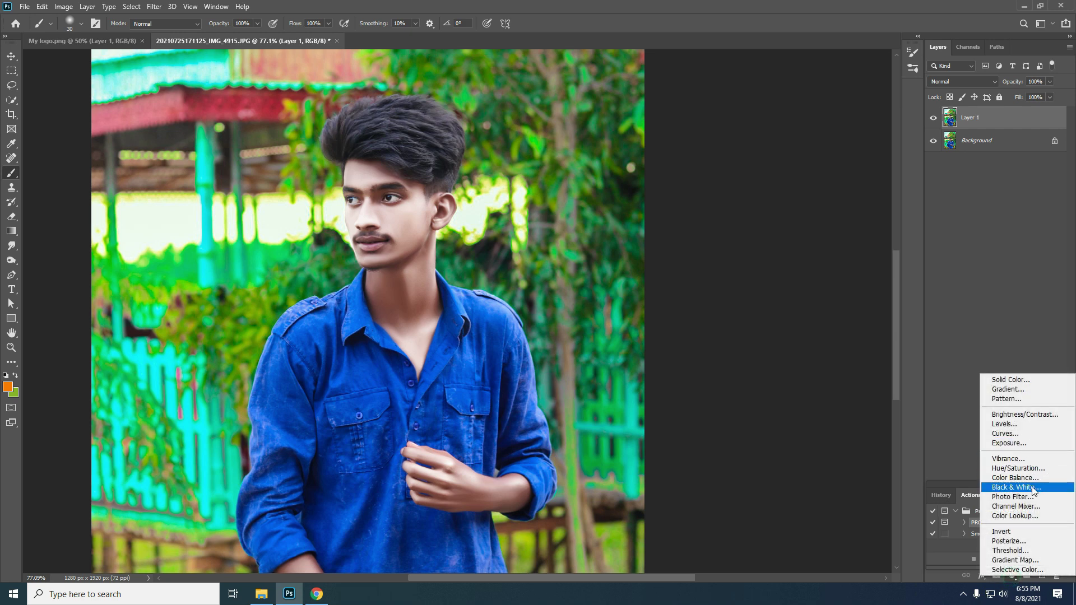
click(1015, 487)
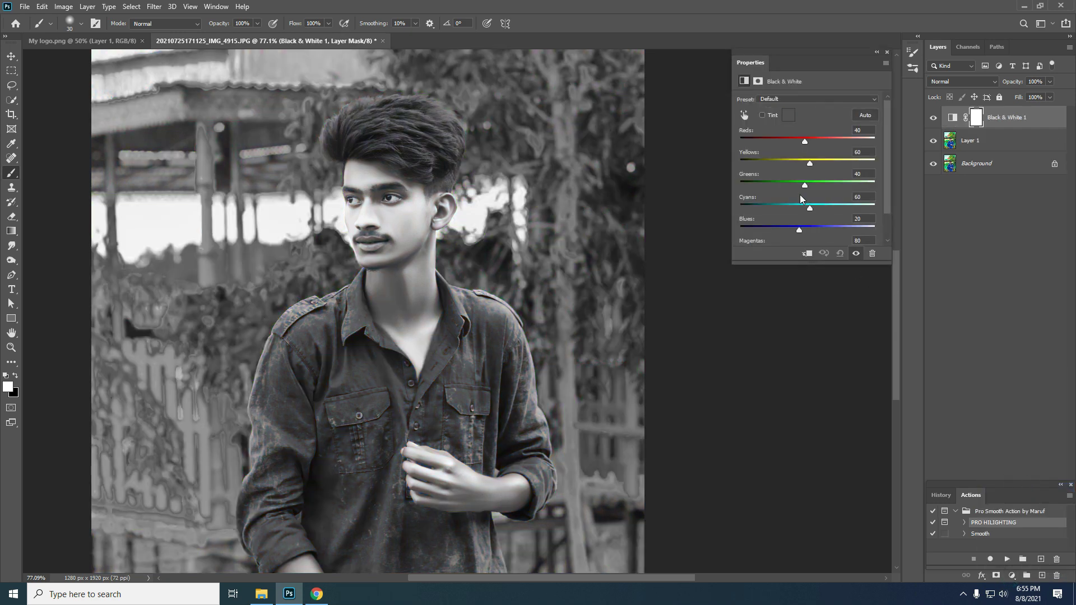
drag(798, 164, 770, 140)
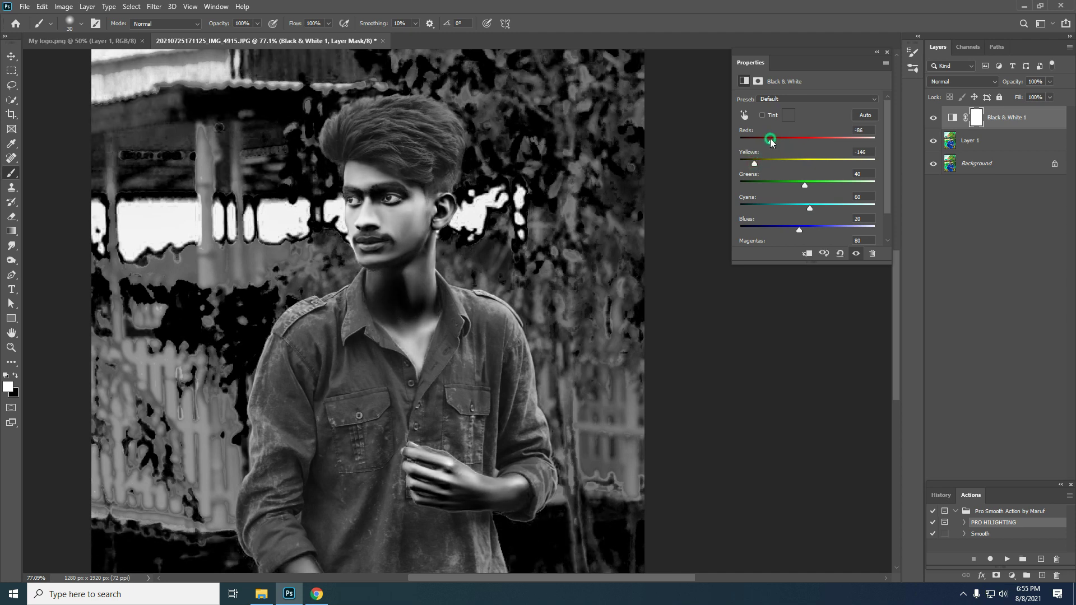
Select Layer 1 and brighten the neck with the Dodge tool on Midtones at 33% exposure, brush size 60
click(886, 52)
click(1008, 141)
scroll(377, 209, up, 15)
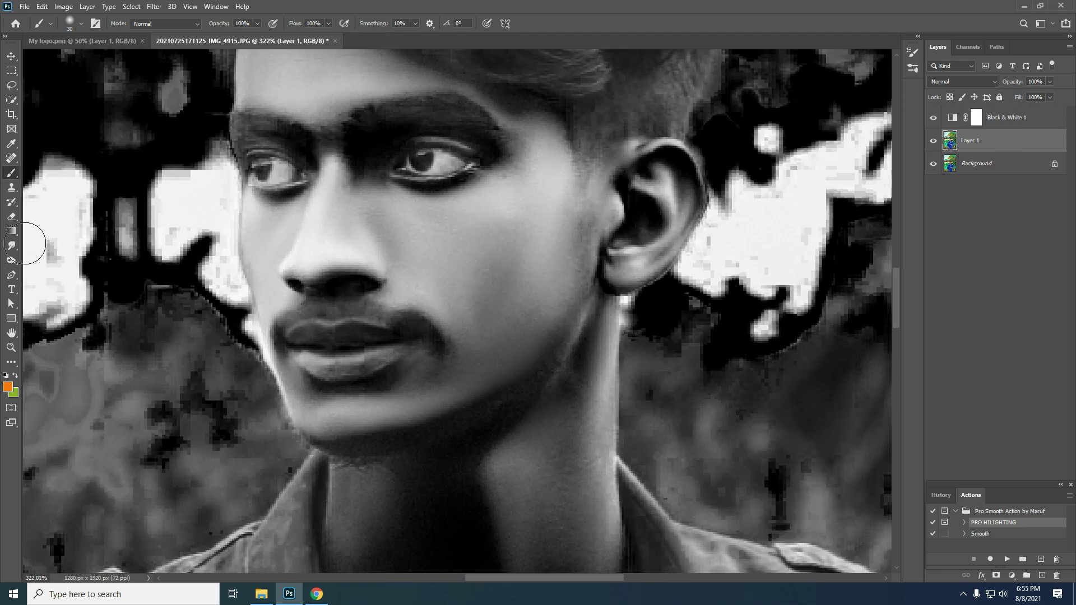
click(12, 260)
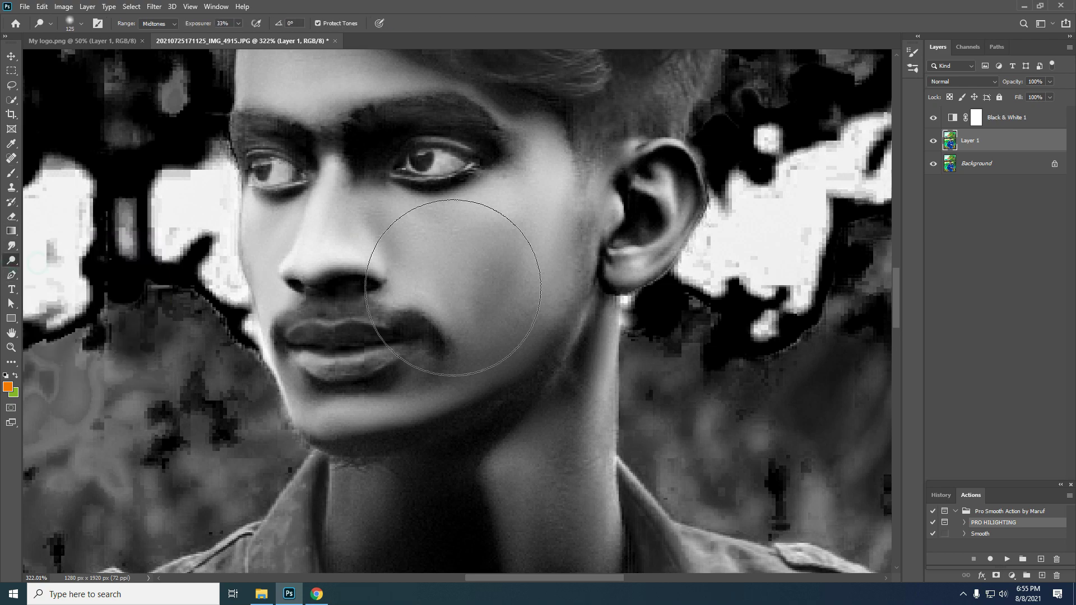
scroll(543, 328, down, 3)
scroll(527, 292, down, 3)
click(548, 301)
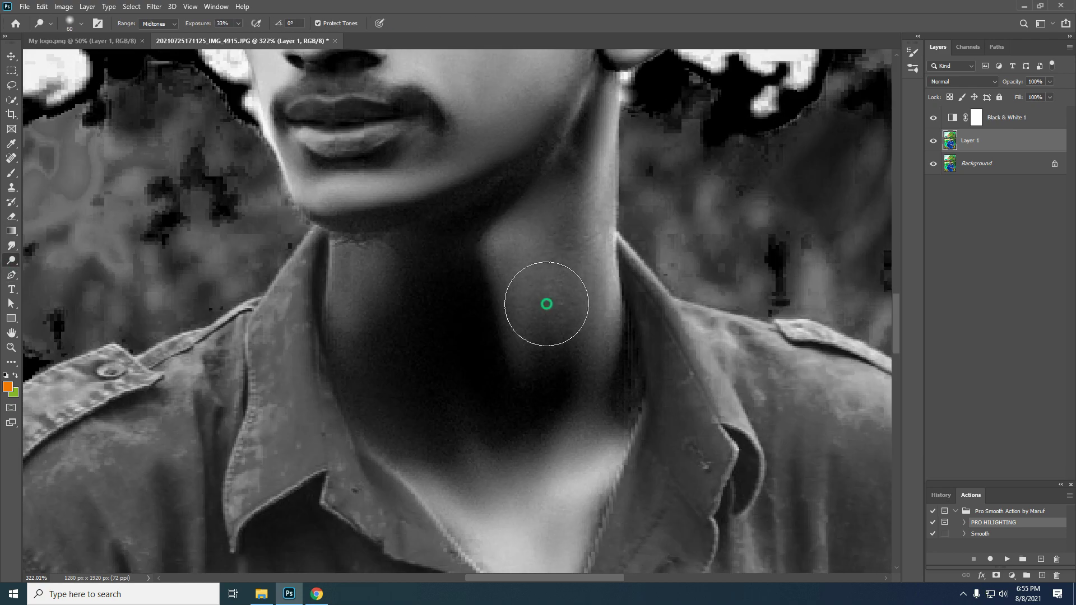
Dodge the midtones along the raised hand's fingers and the lowered forearm on Layer 1
scroll(482, 313, down, 2)
scroll(372, 300, down, 3)
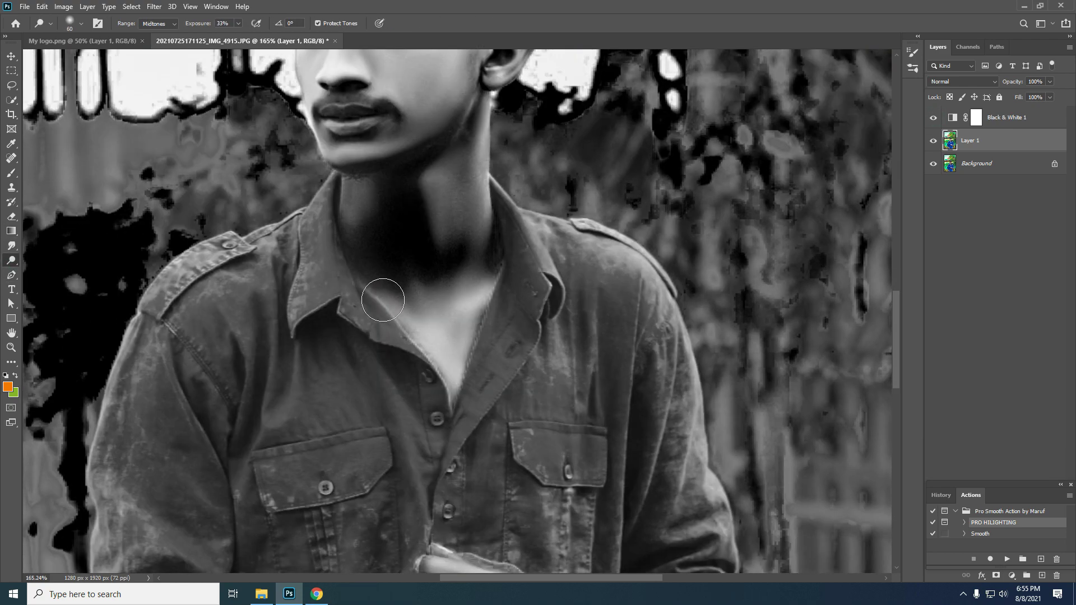
scroll(445, 385, up, 4)
scroll(521, 364, down, 1)
drag(542, 390, 193, 389)
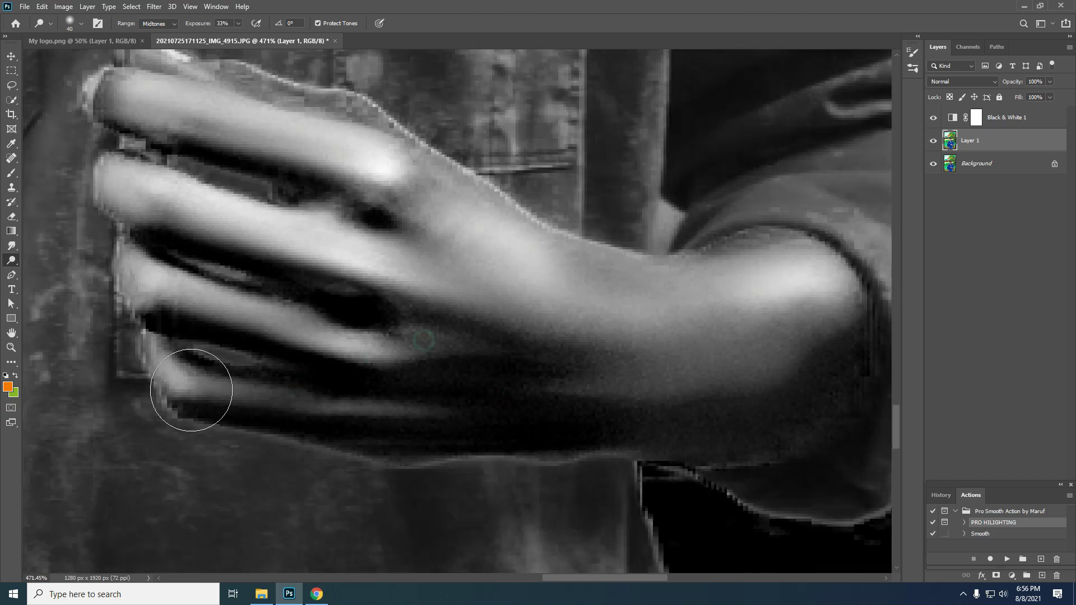
scroll(193, 409, down, 4)
scroll(195, 427, up, 4)
drag(121, 182, 342, 432)
scroll(359, 392, down, 2)
scroll(368, 377, down, 3)
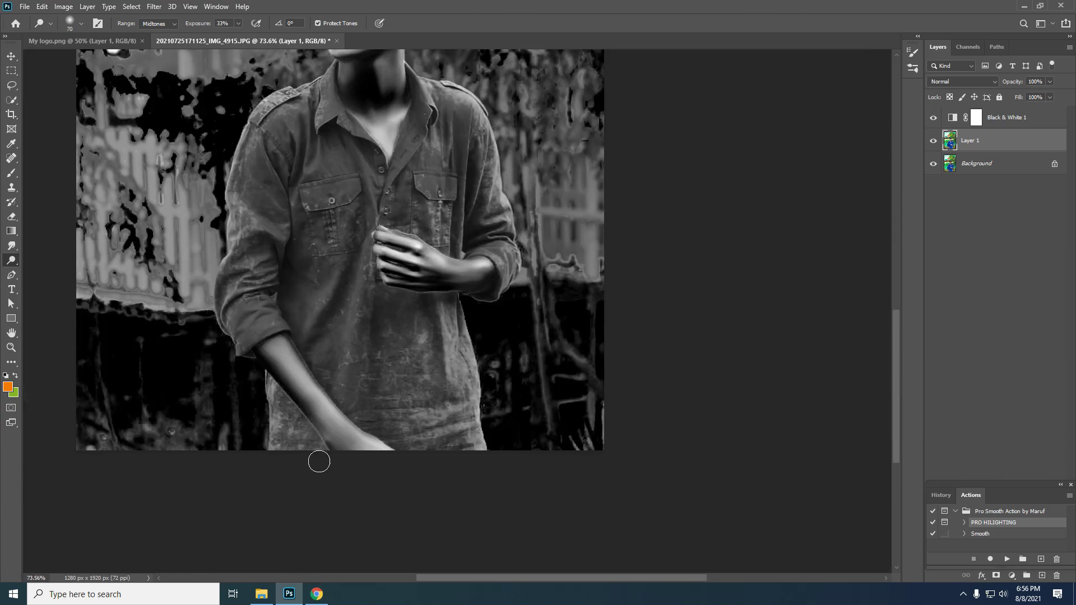
Hide the Black & White 1 adjustment layer to check the colors, and delete it
scroll(451, 396, up, 3)
scroll(416, 389, down, 1)
scroll(401, 380, down, 4)
scroll(400, 380, up, 3)
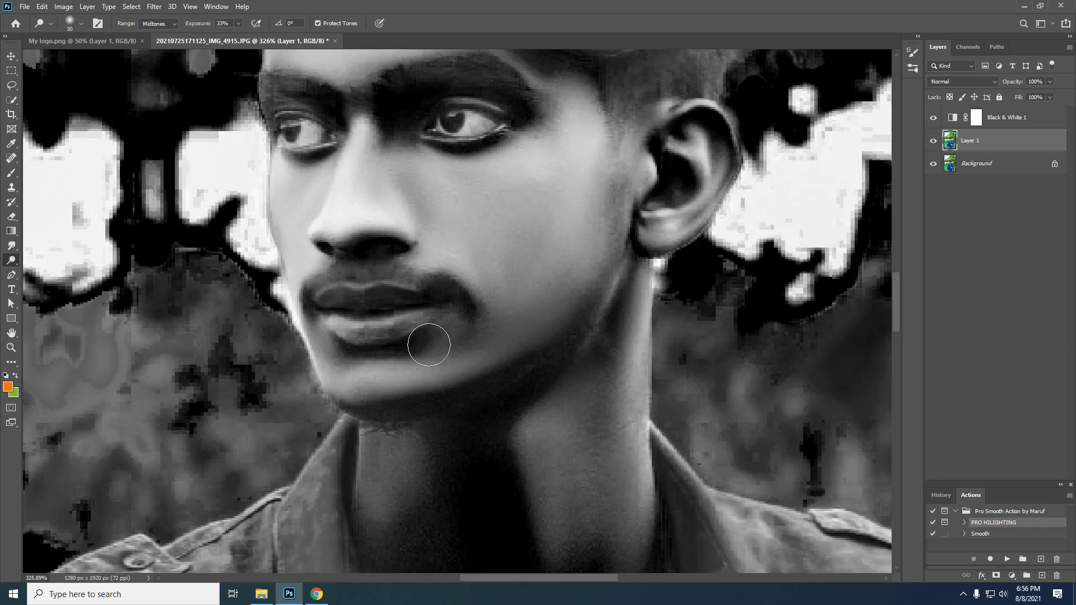
scroll(428, 344, down, 3)
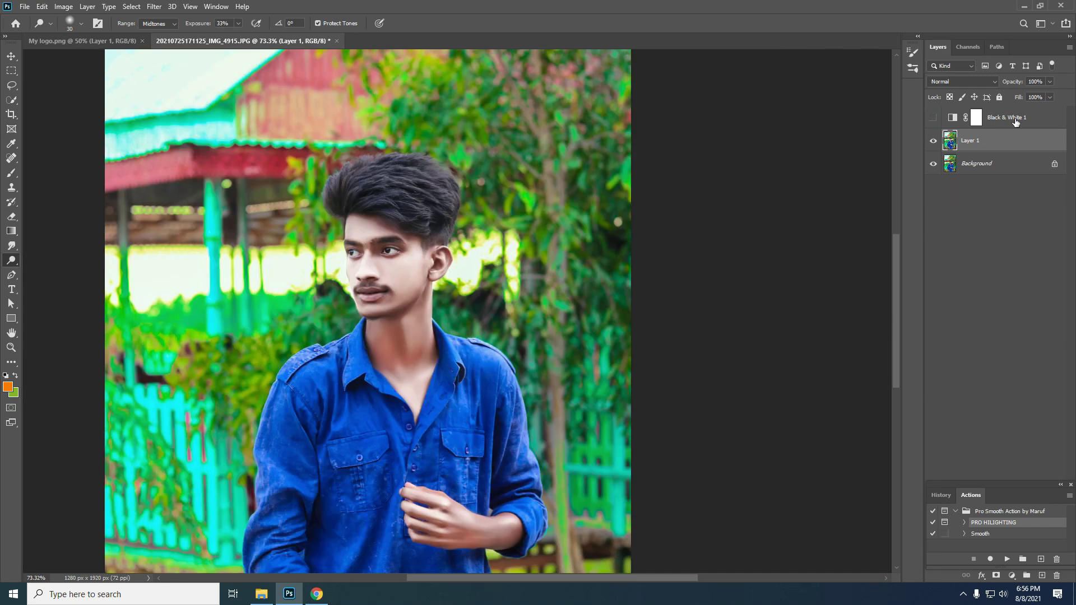
key(Delete)
scroll(474, 306, down, 3)
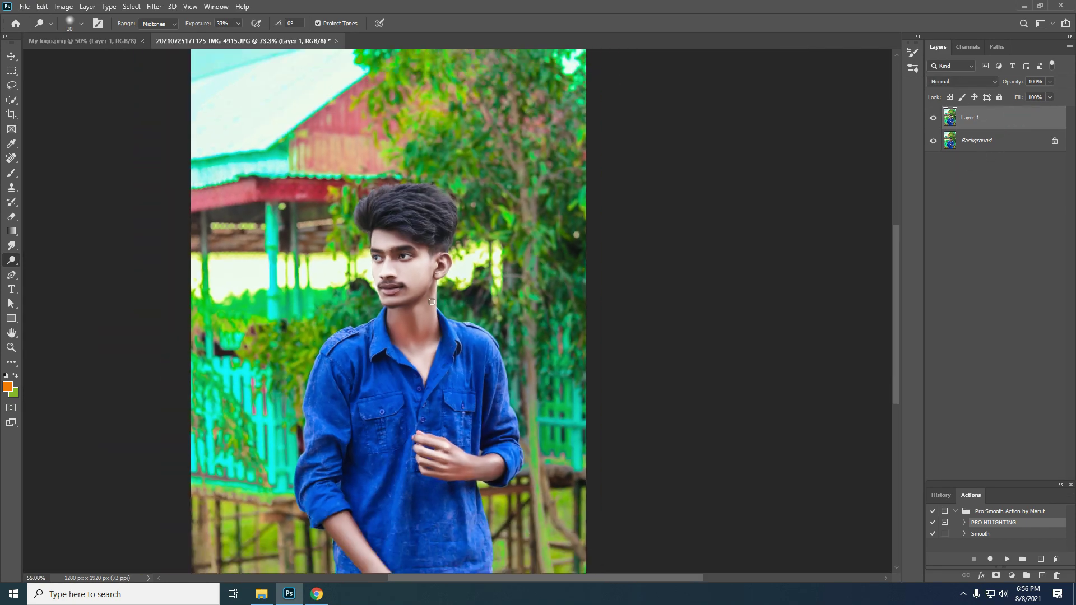
Compare the retouch with and without Layer 1, and set Layer 1's opacity to 36%
scroll(416, 311, up, 2)
scroll(740, 322, up, 5)
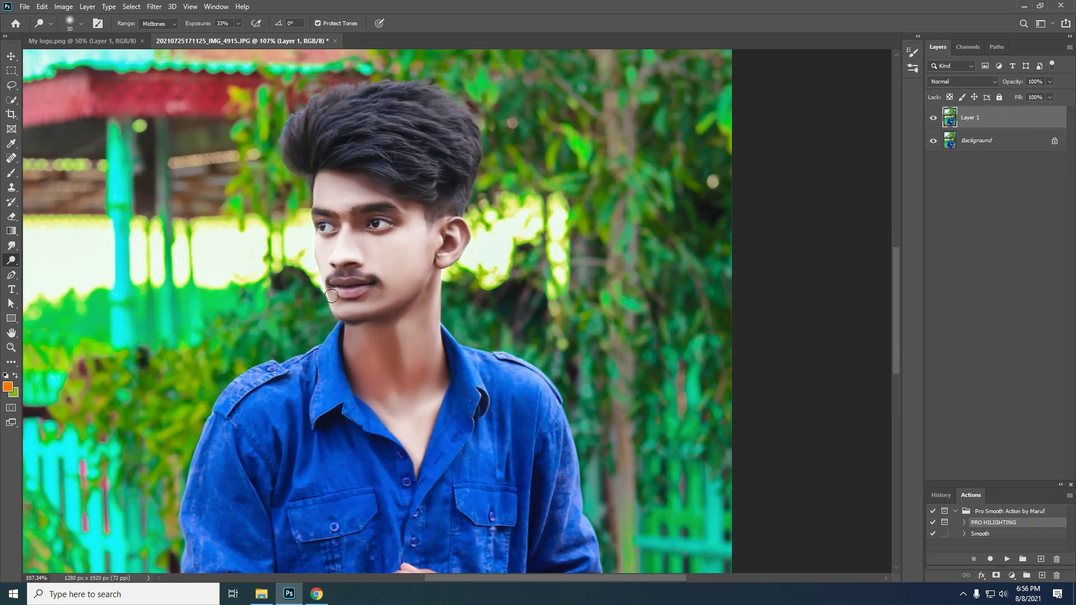
click(934, 118)
click(934, 118)
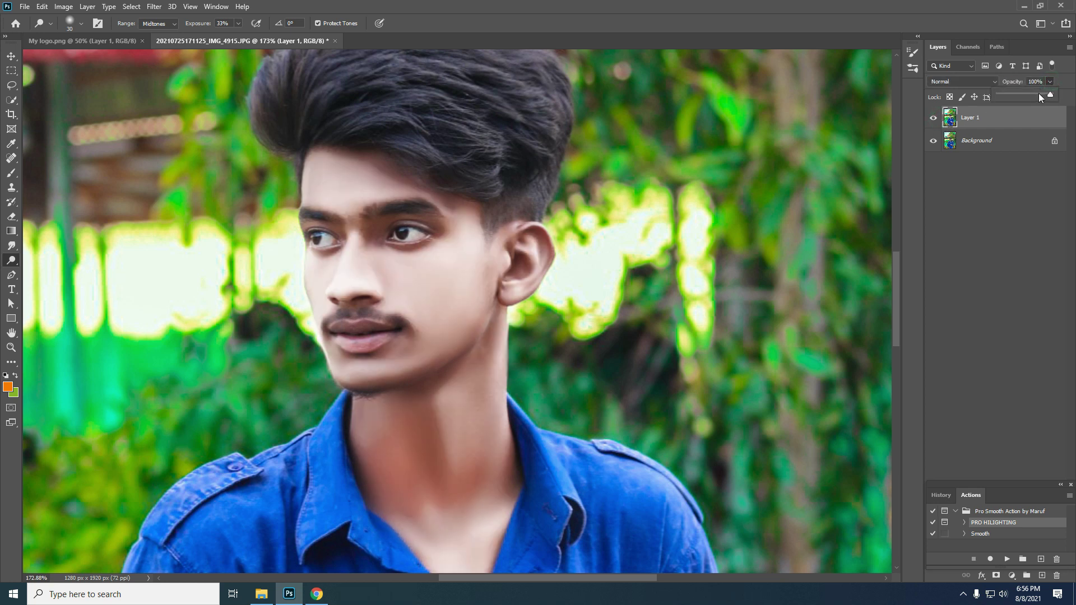
mouse_move(1038, 93)
mouse_down()
mouse_move(1000, 98)
mouse_move(1019, 103)
mouse_up()
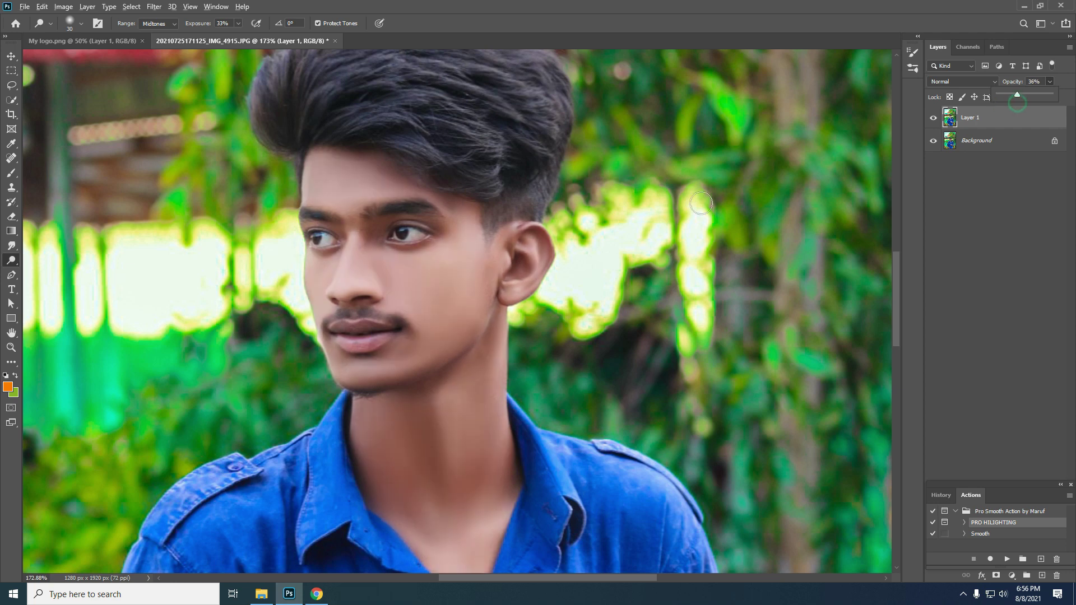
Toggle Layer 1's visibility for a before-and-after check, and merge the visible layers into the Background
scroll(519, 241, down, 5)
scroll(518, 241, up, 1)
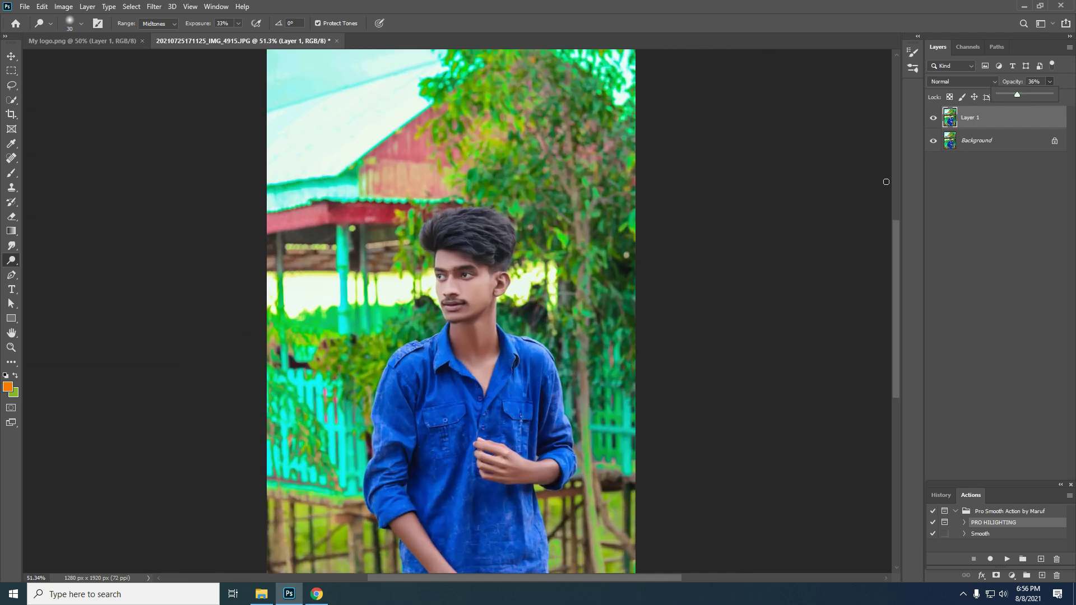
click(934, 118)
click(933, 118)
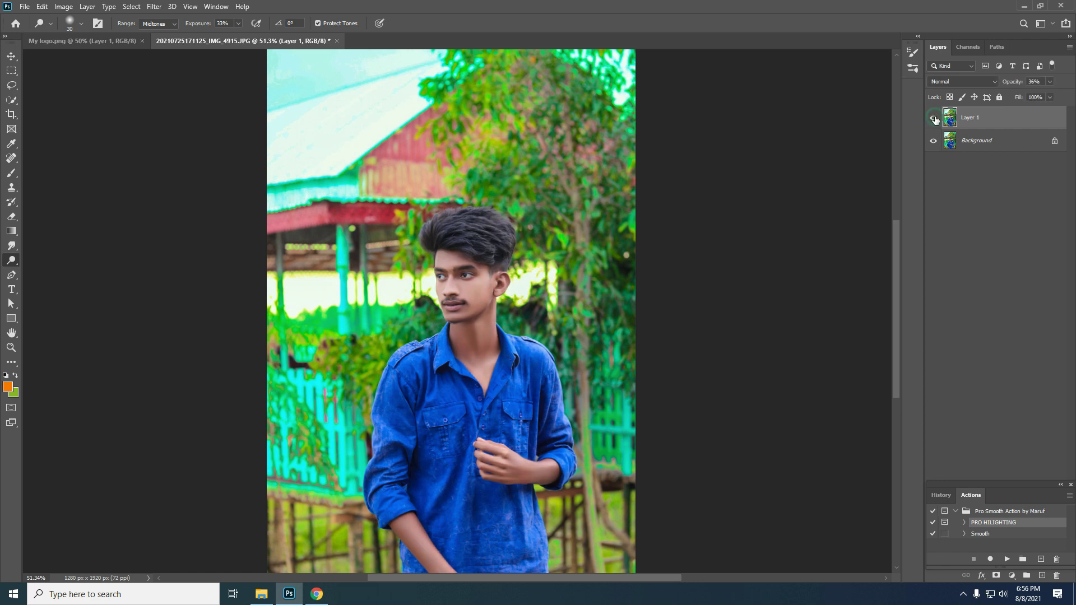
scroll(513, 343, down, 2)
right_click(1007, 119)
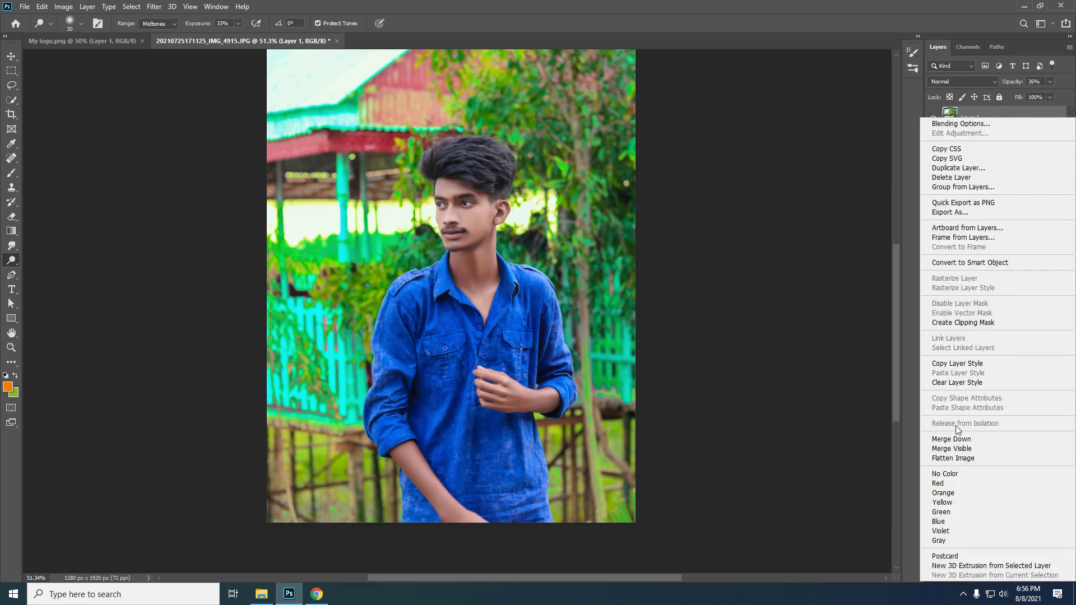
click(951, 448)
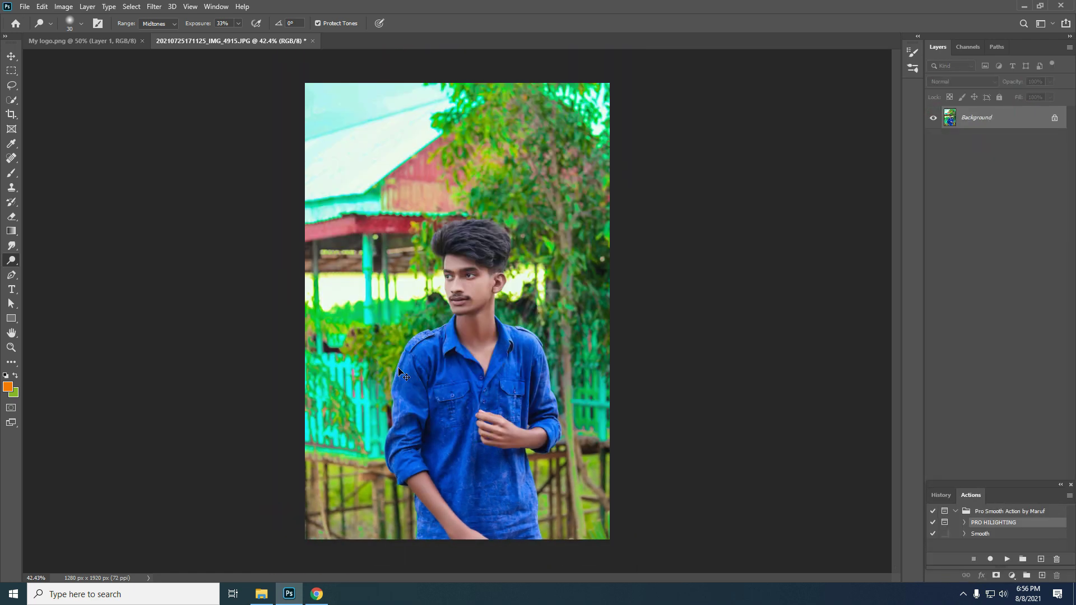
Open the My logo file from the Logo folder and paste the logo into the portrait document
key(ctrl+o)
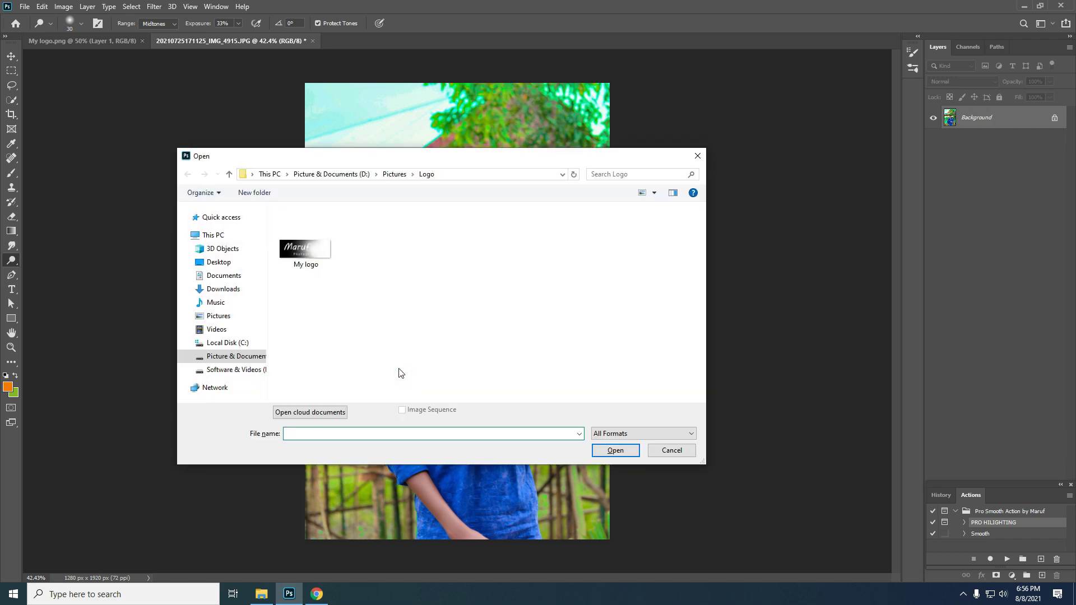
click(313, 271)
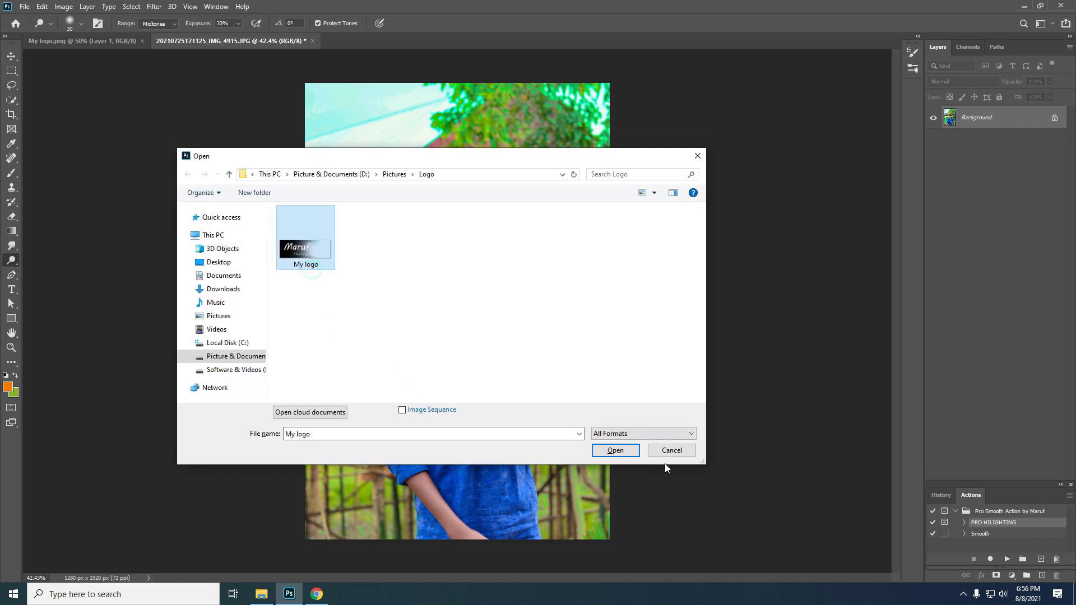
click(622, 455)
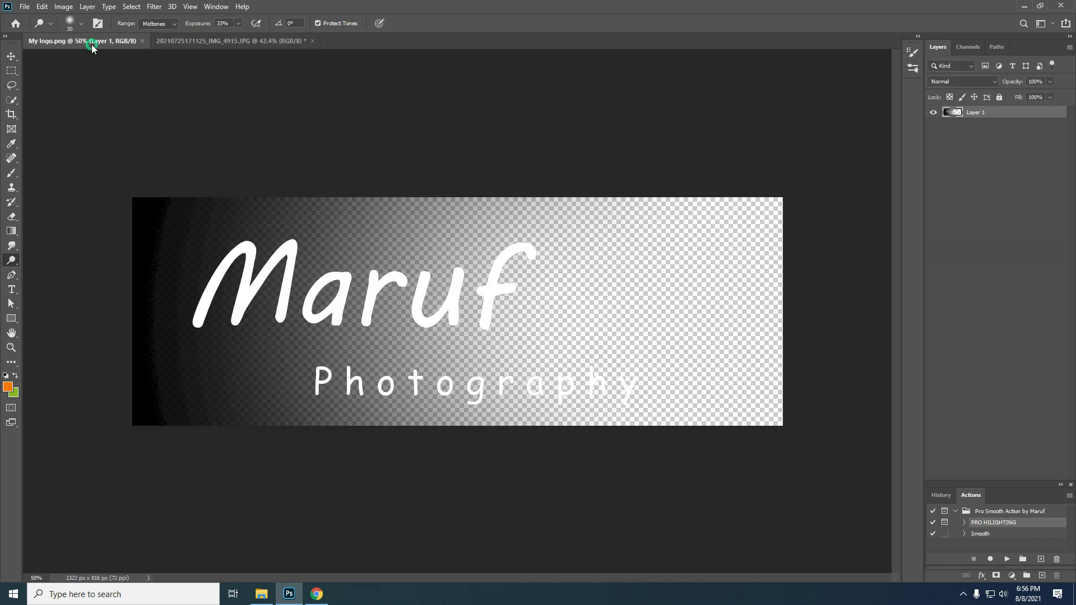
click(214, 43)
key(ctrl+v)
Scale the pasted logo down with Free Transform and place it in the portrait's lower-left corner
scroll(565, 570, down, 3)
key(ctrl+t)
drag(729, 238, 494, 326)
drag(426, 358, 437, 421)
scroll(437, 403, up, 8)
scroll(454, 378, down, 3)
scroll(482, 379, up, 3)
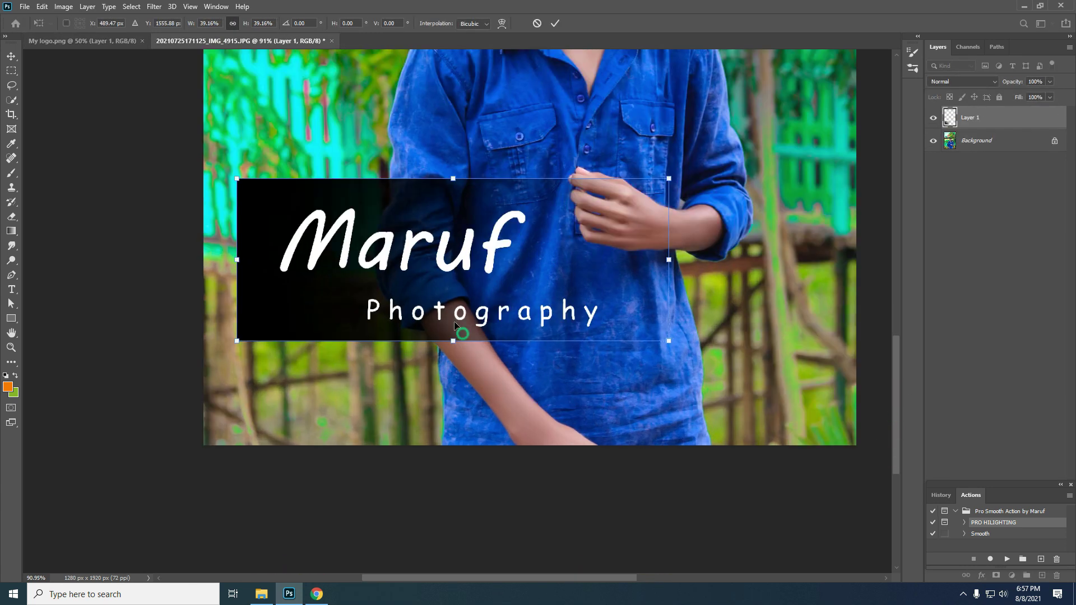
drag(455, 325, 422, 415)
drag(643, 269, 338, 378)
scroll(325, 435, down, 3)
click(558, 23)
scroll(457, 288, up, 1)
scroll(332, 289, down, 1)
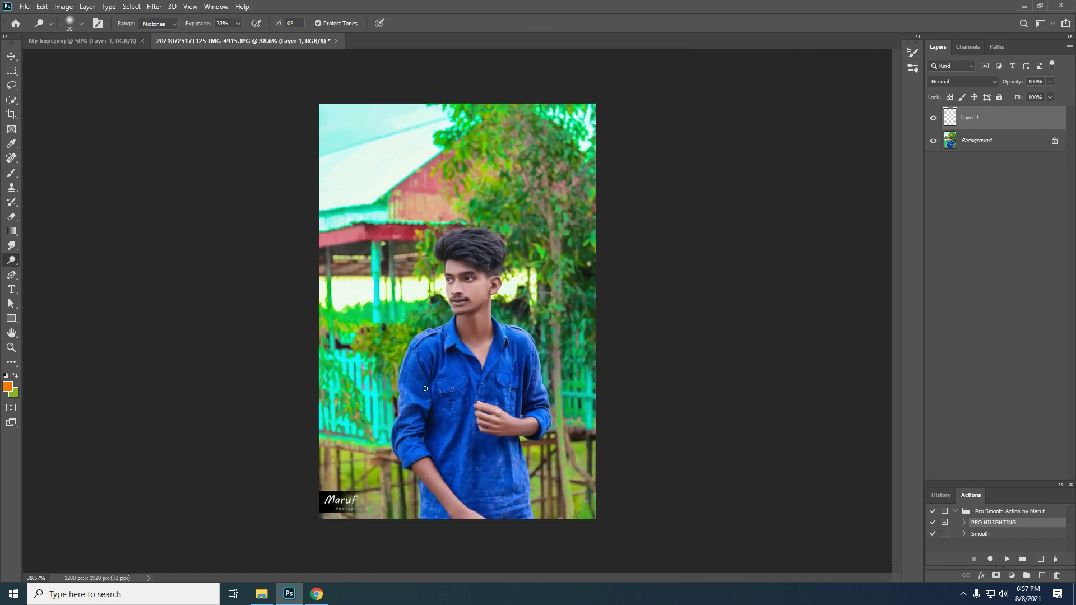
scroll(332, 288, up, 1)
click(25, 6)
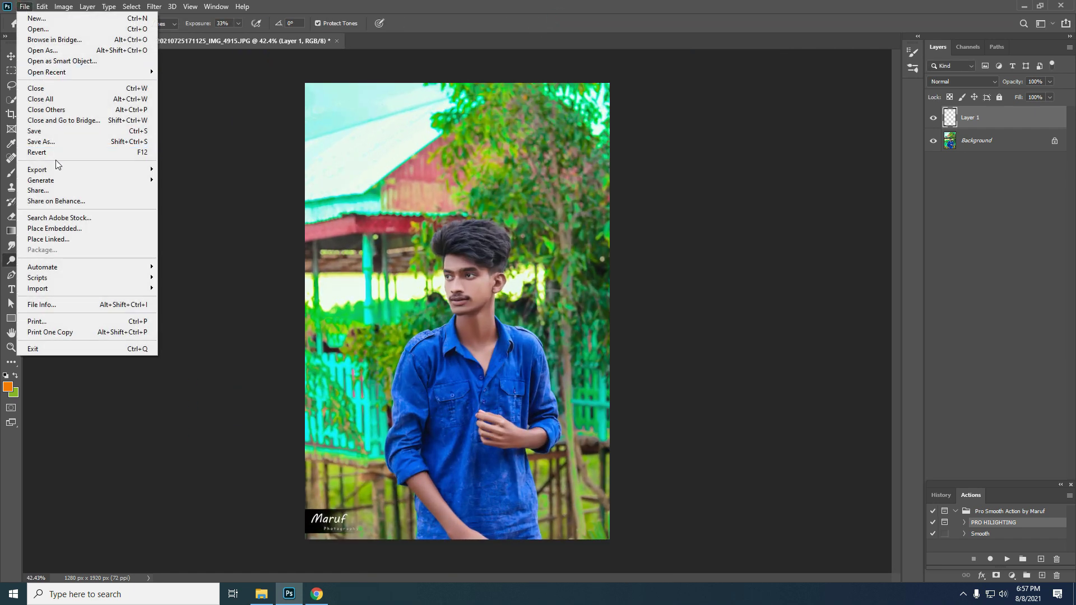
mouse_move(73, 171)
click(191, 176)
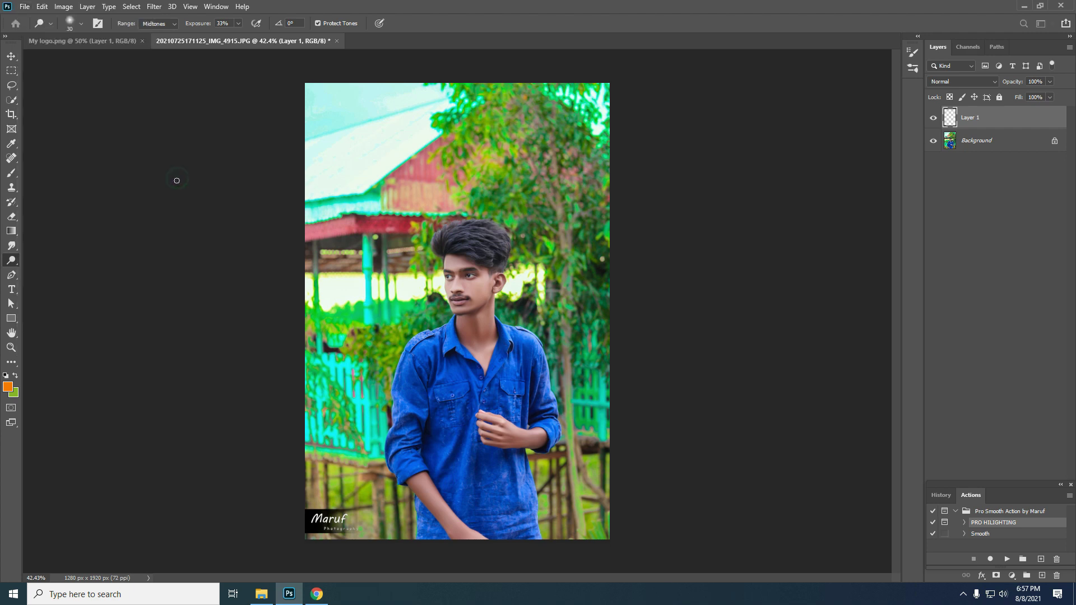
click(793, 257)
click(813, 309)
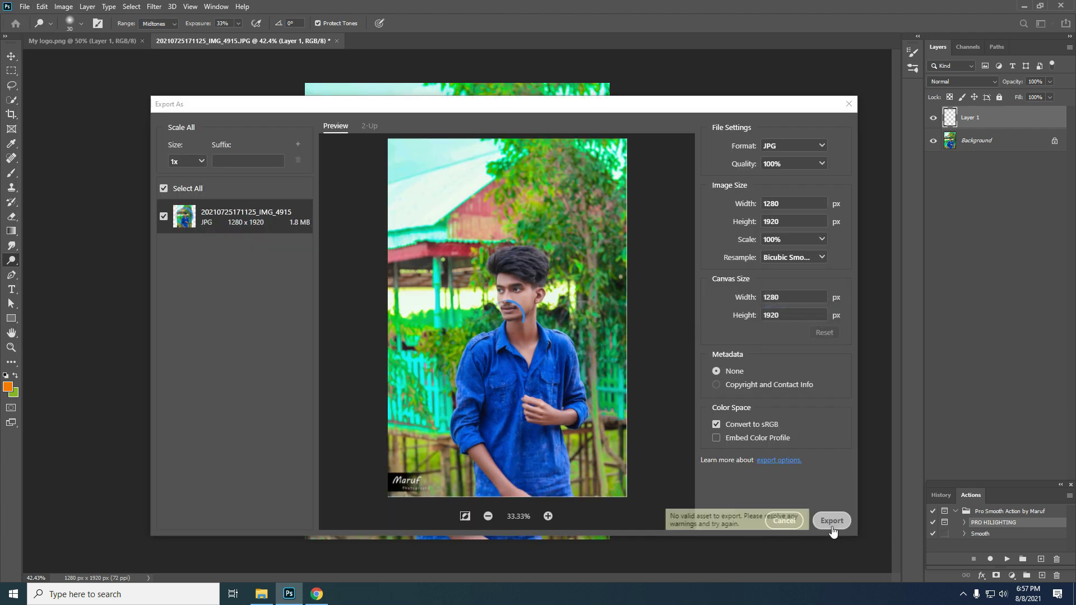
click(833, 525)
click(616, 431)
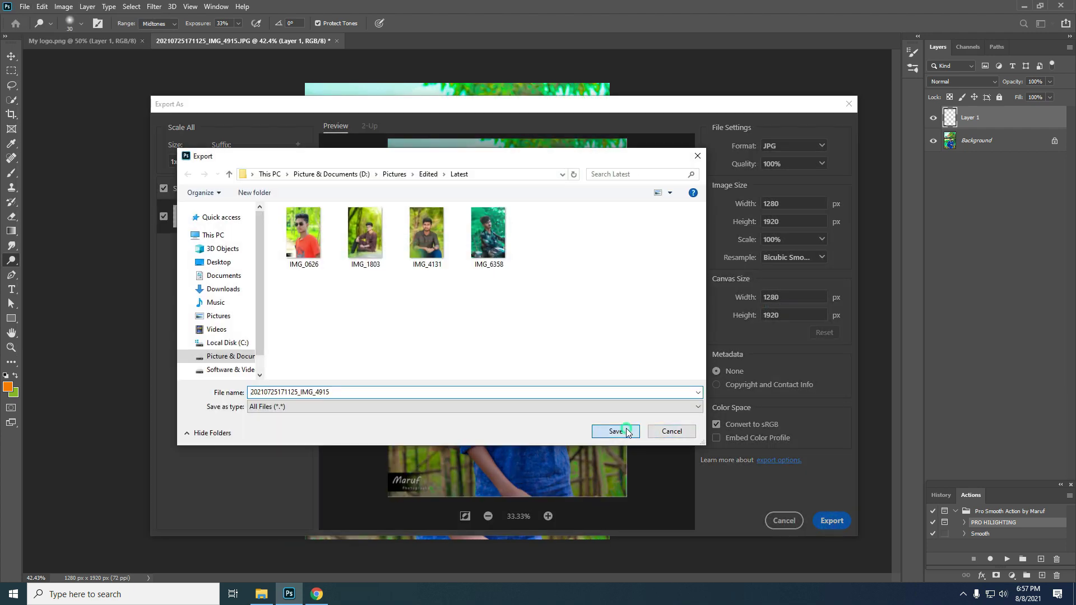